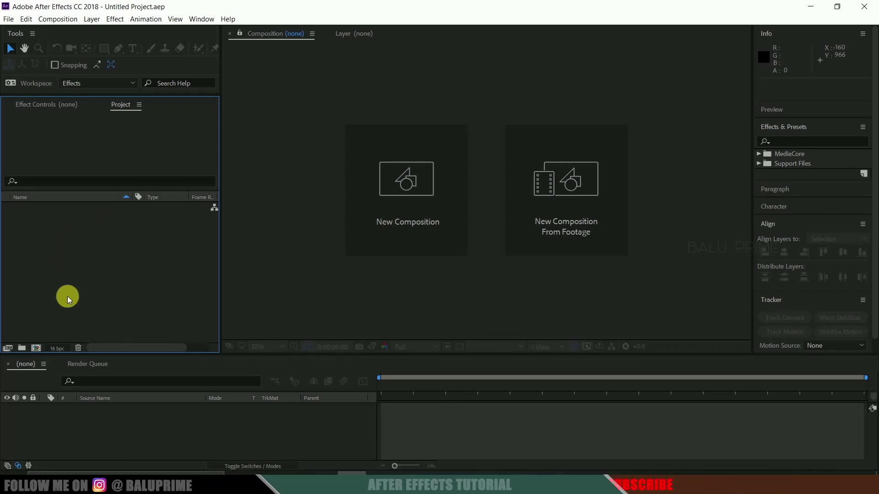
Step: Import footage.mov from the hand folder into the project and create a new composition from it
{"action": "right_click", "coordinate": [70, 221]}
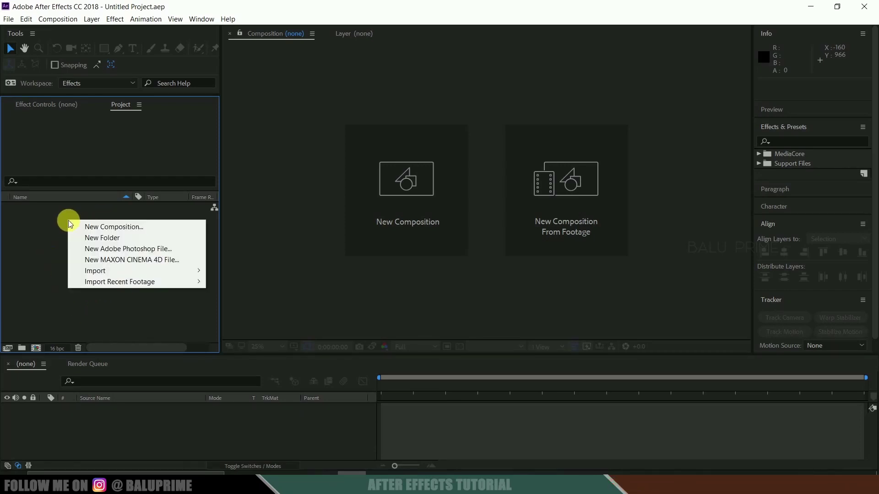
{"action": "mouse_move", "coordinate": [160, 273]}
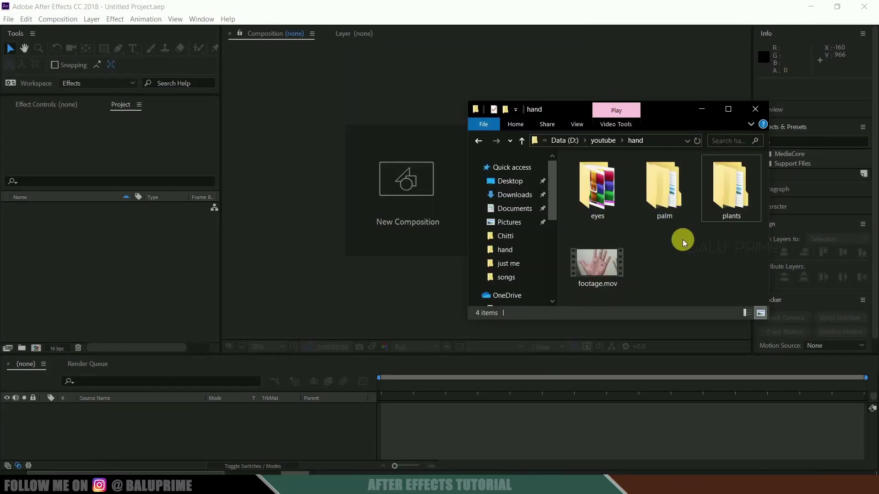
{"action": "left_click_drag", "start_coordinate": [597, 265], "coordinate": [126, 307]}
{"action": "left_click_drag", "start_coordinate": [39, 208], "coordinate": [35, 345]}
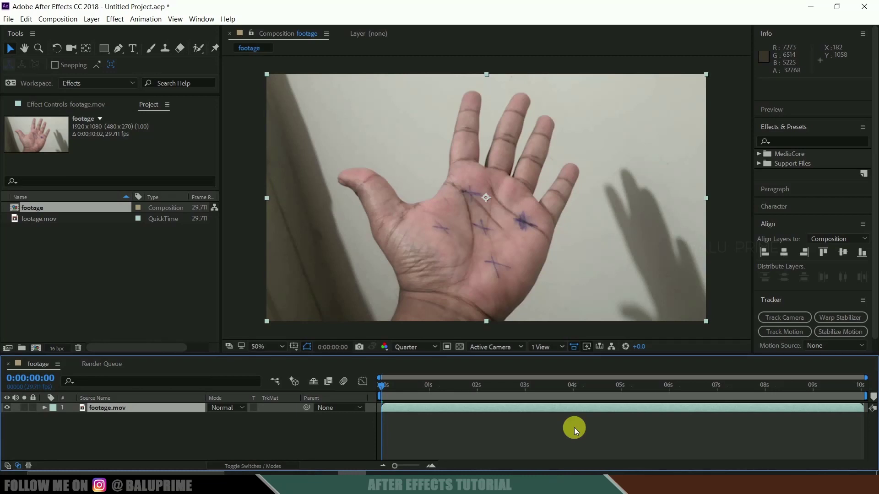
Step: Preview the hand footage and return to its first frame
{"action": "key", "text": "space"}
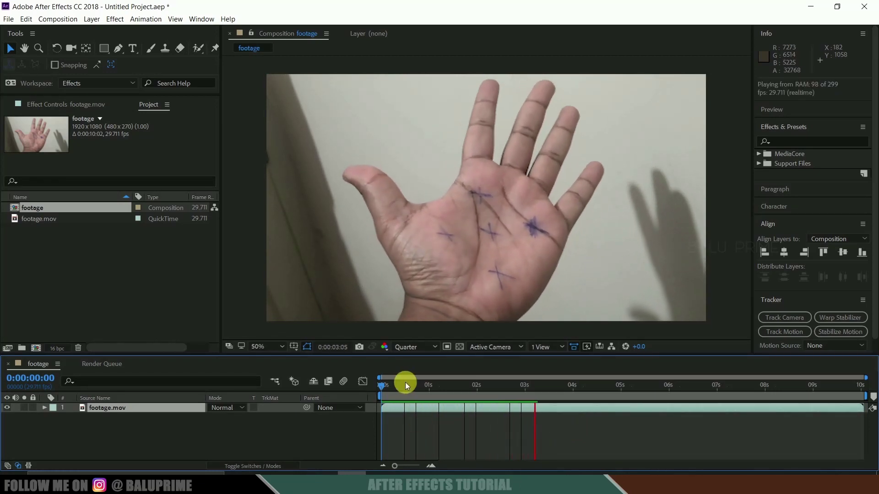
{"action": "left_click", "coordinate": [376, 386]}
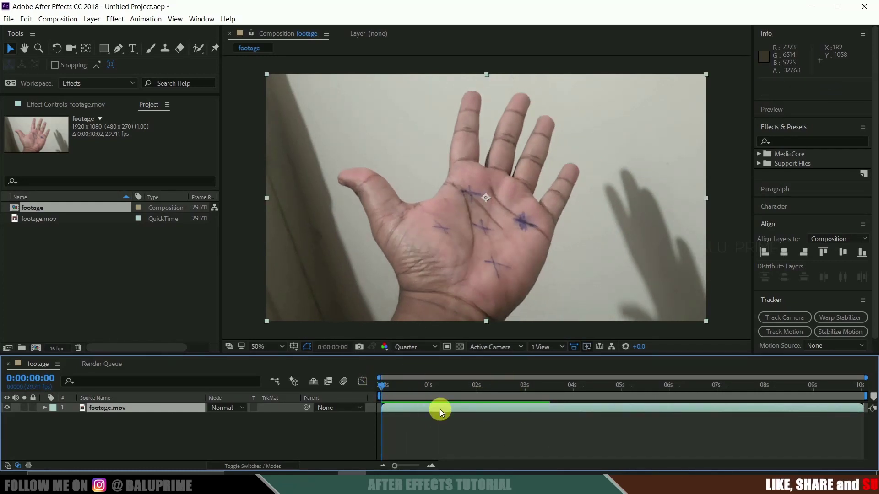
Step: Run Track Camera on the footage.mov layer to apply and analyze the 3D Camera Tracker
{"action": "left_click", "coordinate": [779, 300]}
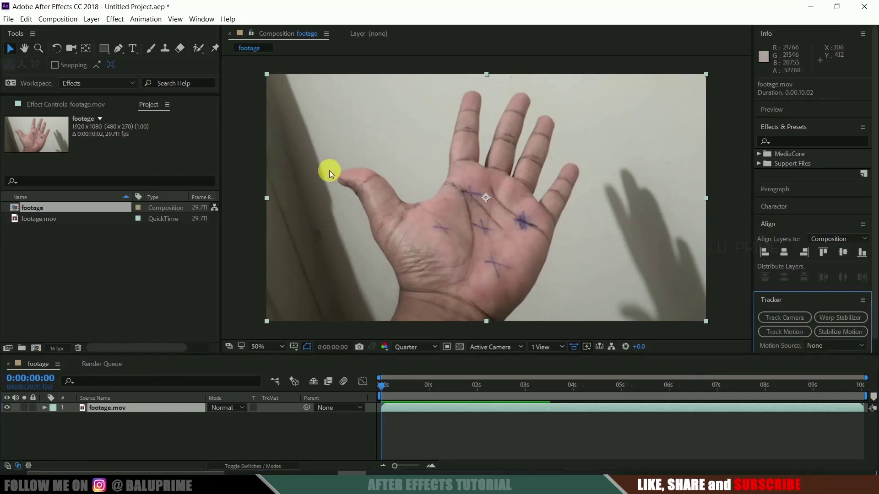
{"action": "left_click", "coordinate": [199, 18]}
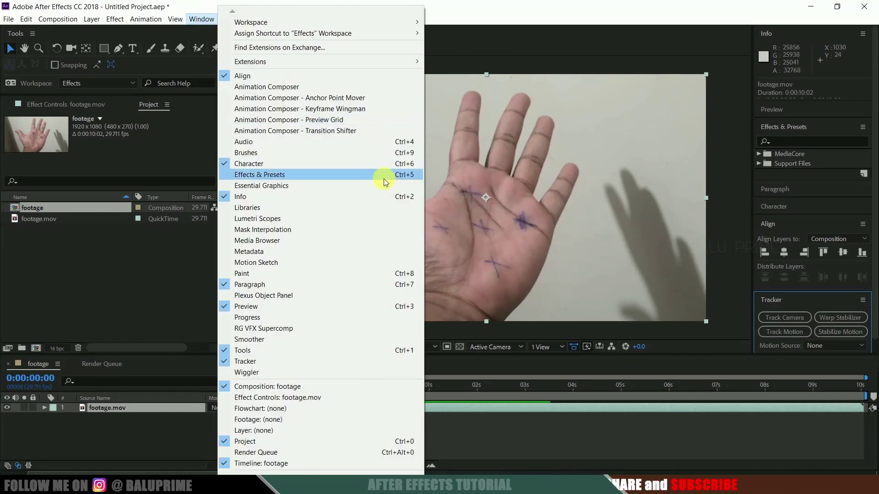
{"action": "left_click", "coordinate": [502, 408]}
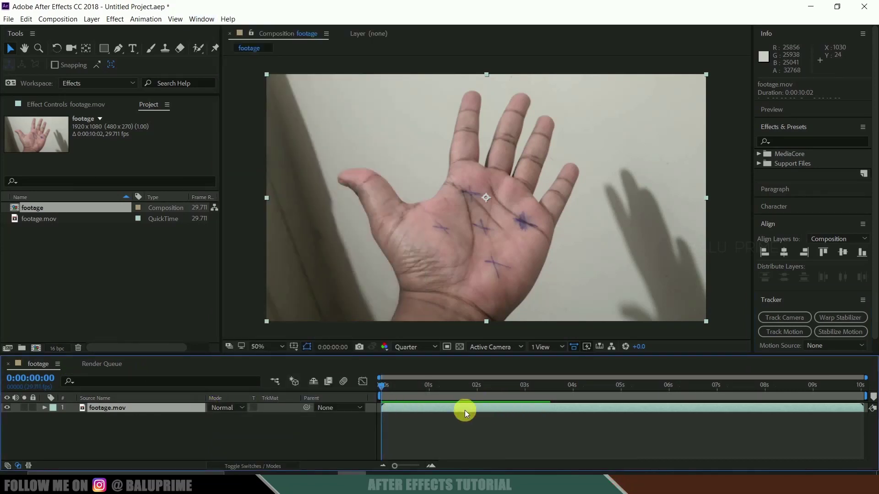
{"action": "left_click", "coordinate": [767, 319]}
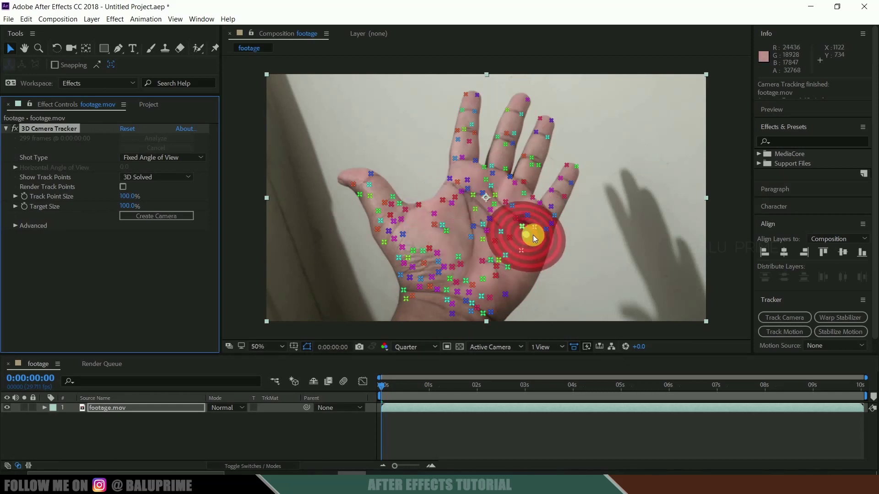
Step: Select the track points covering the palm and create a solid and camera from them
{"action": "left_click", "coordinate": [545, 210]}
{"action": "mouse_move", "coordinate": [484, 181]}
{"action": "left_mouse_down"}
{"action": "mouse_move", "coordinate": [450, 182]}
{"action": "mouse_move", "coordinate": [402, 251]}
{"action": "mouse_move", "coordinate": [397, 271]}
{"action": "mouse_move", "coordinate": [434, 306]}
{"action": "mouse_move", "coordinate": [492, 320]}
{"action": "mouse_move", "coordinate": [511, 310]}
{"action": "mouse_move", "coordinate": [541, 265]}
{"action": "mouse_move", "coordinate": [549, 218]}
{"action": "mouse_move", "coordinate": [533, 195]}
{"action": "left_mouse_up"}
{"action": "right_click", "coordinate": [466, 218]}
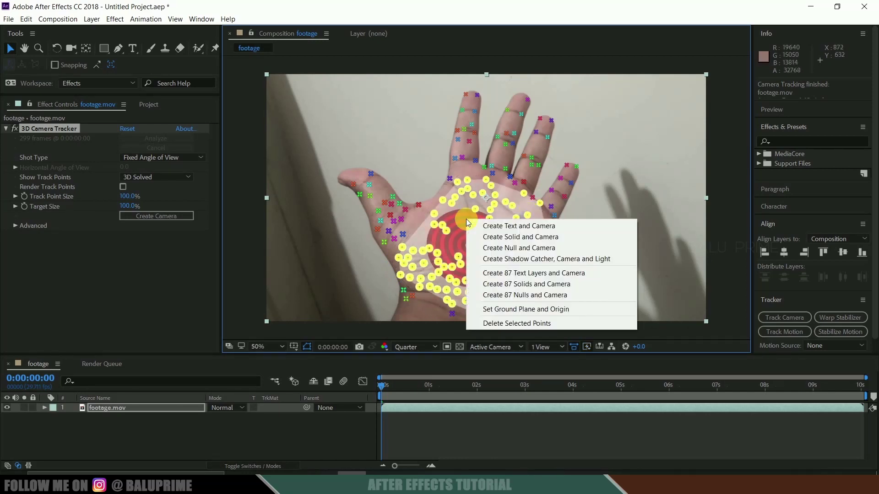
{"action": "left_click", "coordinate": [516, 239]}
{"action": "left_click", "coordinate": [114, 456]}
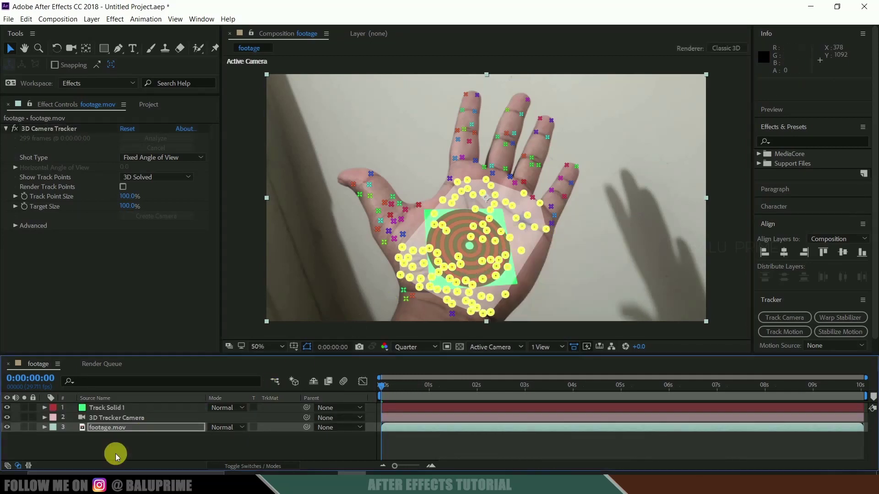
Step: Scale up the Track Solid 1 layer until it is about as wide as the palm
{"action": "left_click", "coordinate": [108, 407]}
{"action": "key", "text": "s"}
{"action": "left_click_drag", "start_coordinate": [263, 418], "coordinate": [232, 418]}
Step: Set Track Solid 1's Z Rotation to 27° and move it along its Y axis up to the base of the fingers
{"action": "key", "text": "r"}
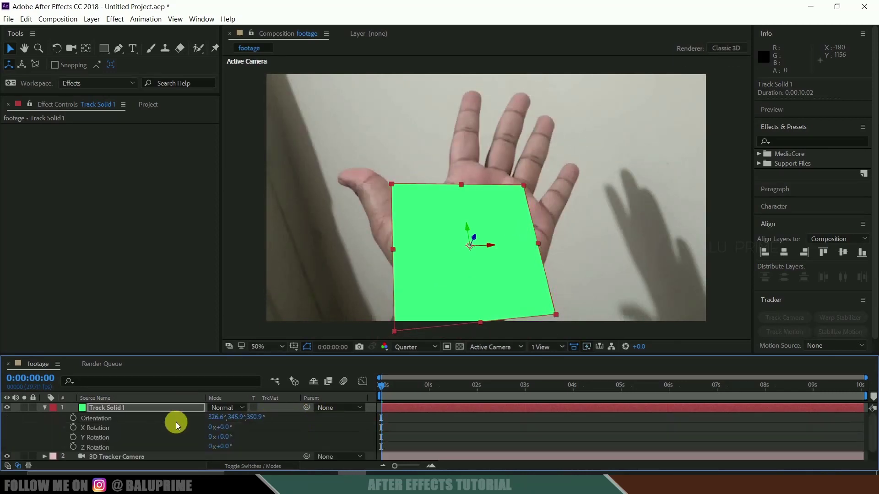
{"action": "left_click_drag", "start_coordinate": [231, 447], "coordinate": [238, 447]}
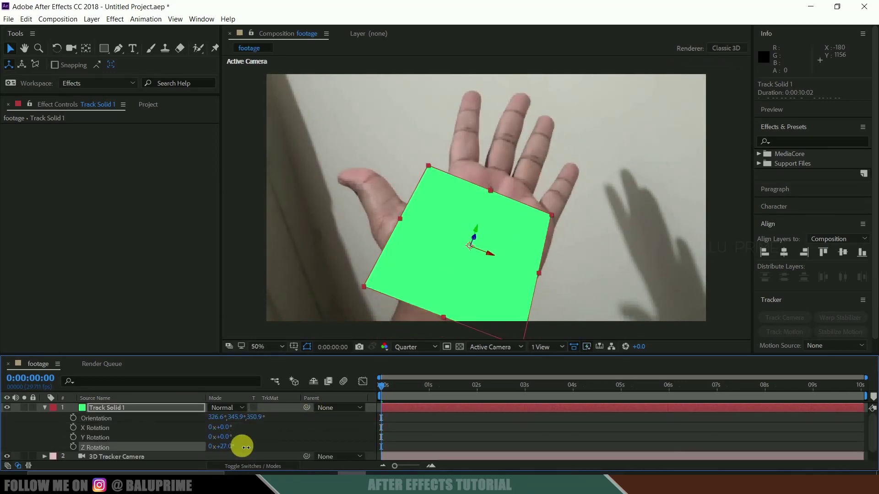
{"action": "left_click_drag", "start_coordinate": [475, 226], "coordinate": [549, 139]}
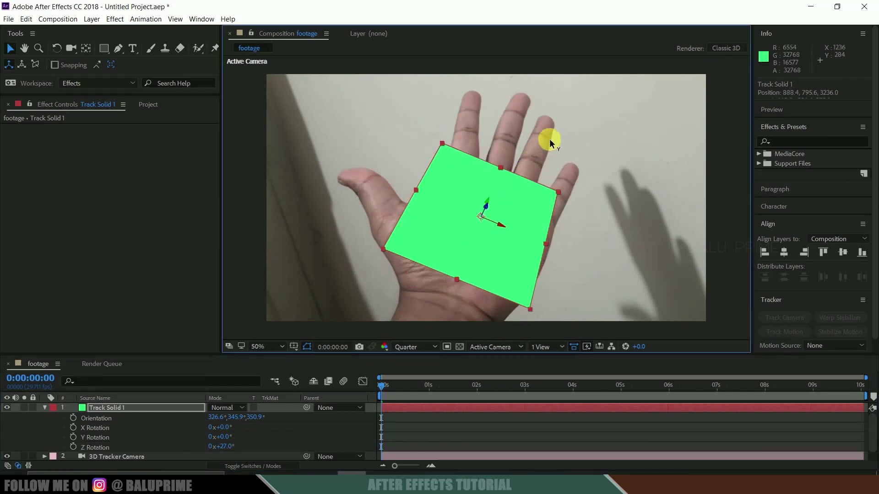
{"action": "left_click", "coordinate": [45, 408]}
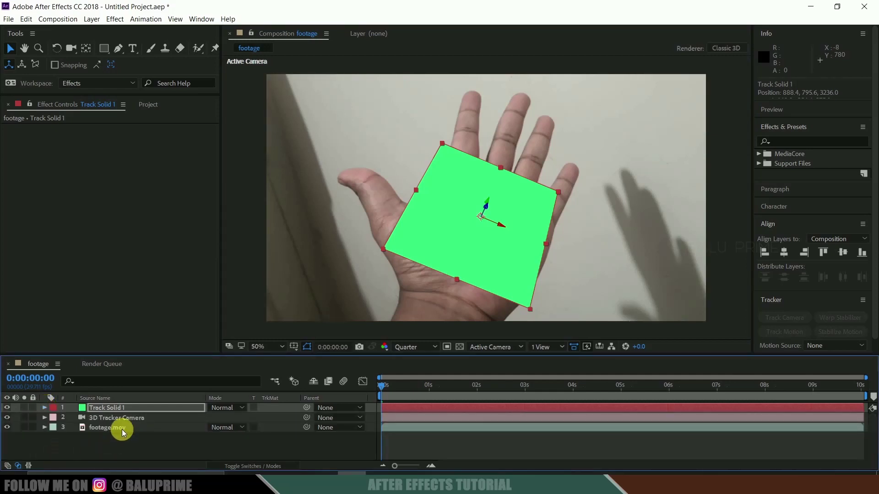
Step: Apply the Grid effect to Track Solid 1 and set its Border to 23
{"action": "left_click", "coordinate": [783, 145]}
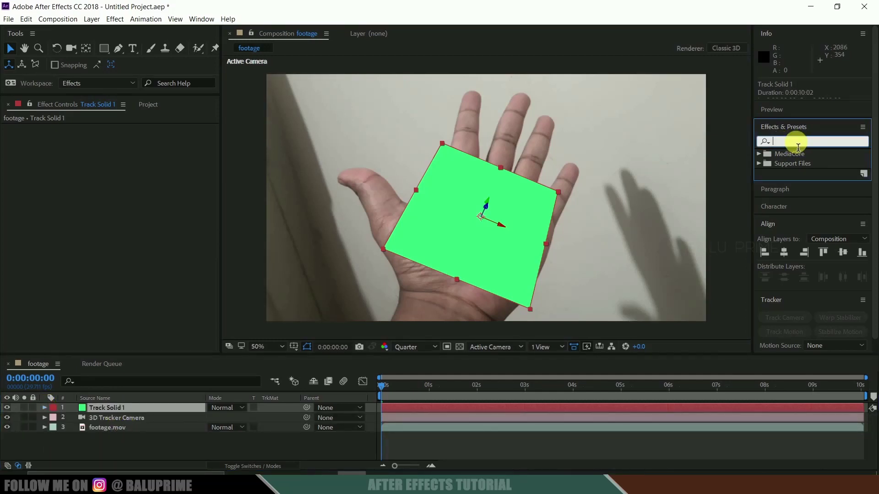
{"action": "type", "text": "grid"}
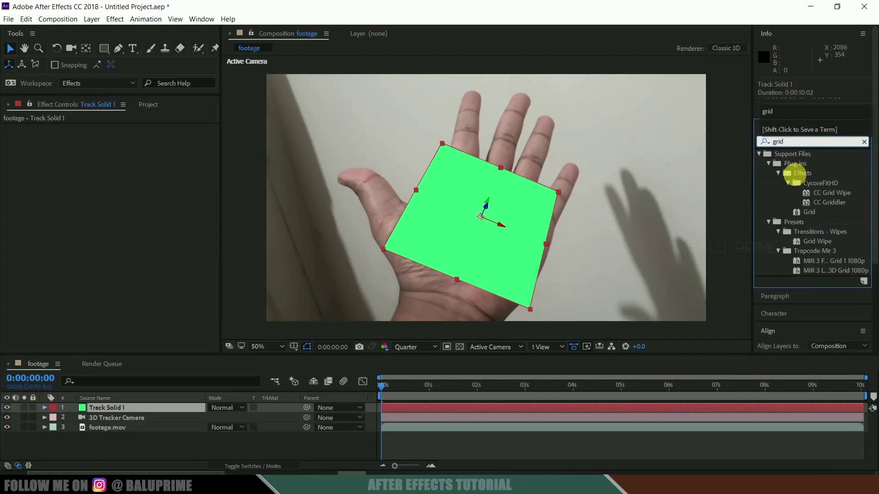
{"action": "left_click_drag", "start_coordinate": [809, 214], "coordinate": [98, 406]}
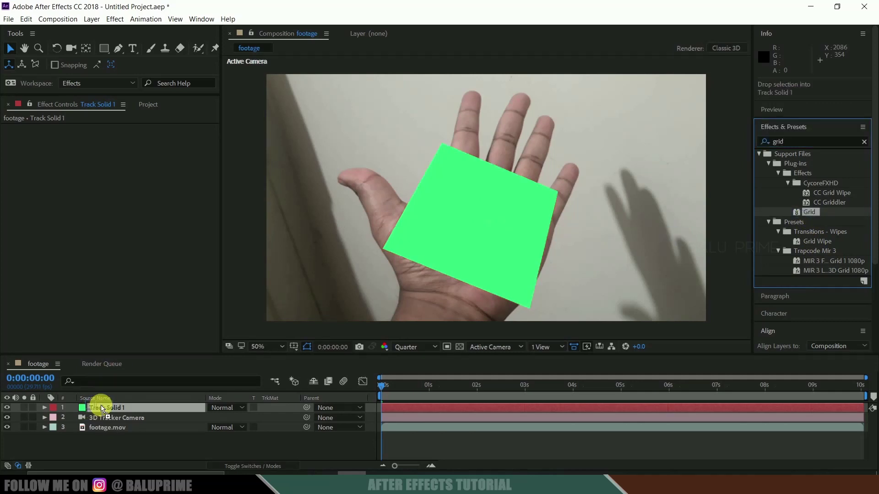
{"action": "left_click_drag", "start_coordinate": [123, 187], "coordinate": [140, 188]}
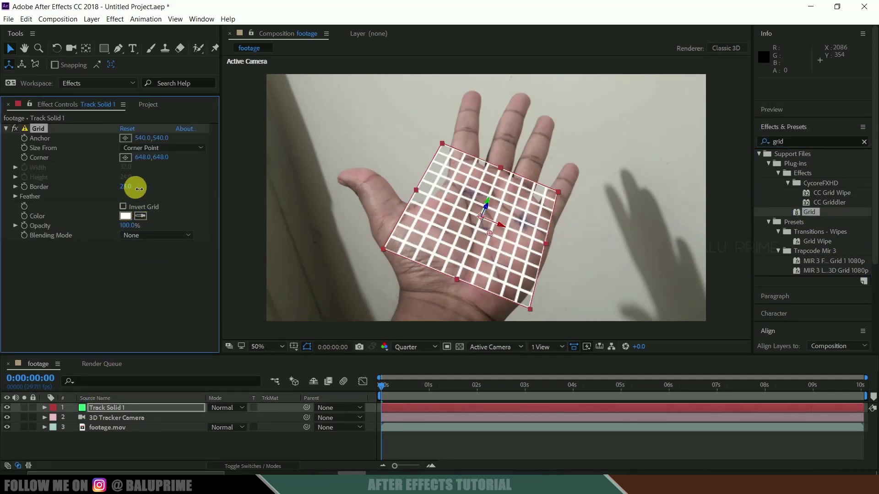
Step: Change the Grid effect's color to yellow, FFE800
{"action": "left_click", "coordinate": [125, 216]}
{"action": "left_click_drag", "start_coordinate": [761, 378], "coordinate": [763, 344]}
{"action": "left_click_drag", "start_coordinate": [673, 316], "coordinate": [748, 273]}
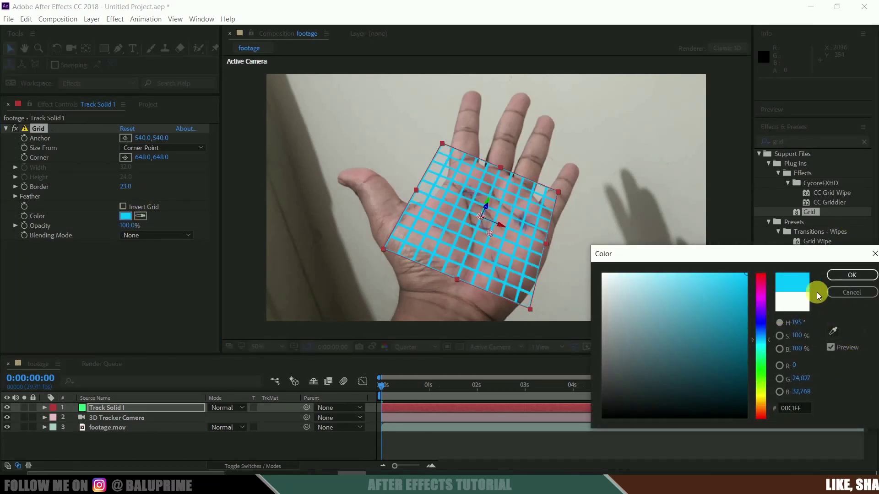
{"action": "left_click_drag", "start_coordinate": [760, 341], "coordinate": [760, 403]}
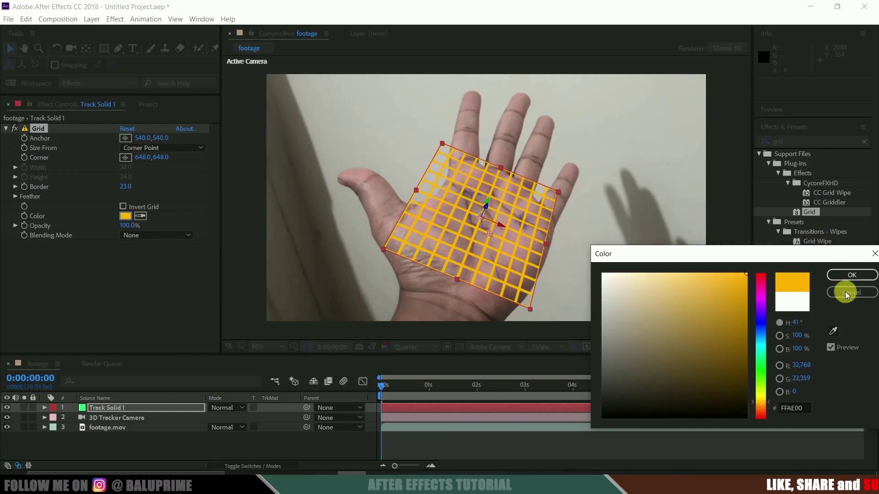
{"action": "left_click", "coordinate": [760, 396]}
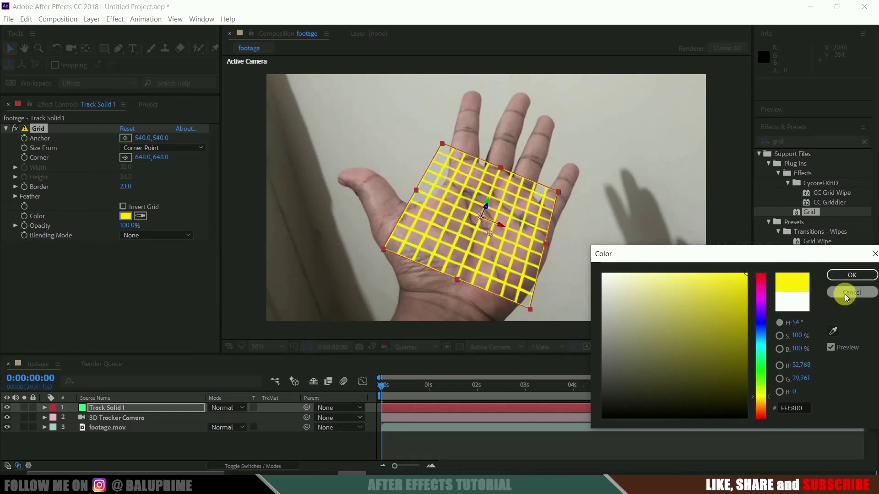
{"action": "left_click", "coordinate": [844, 277]}
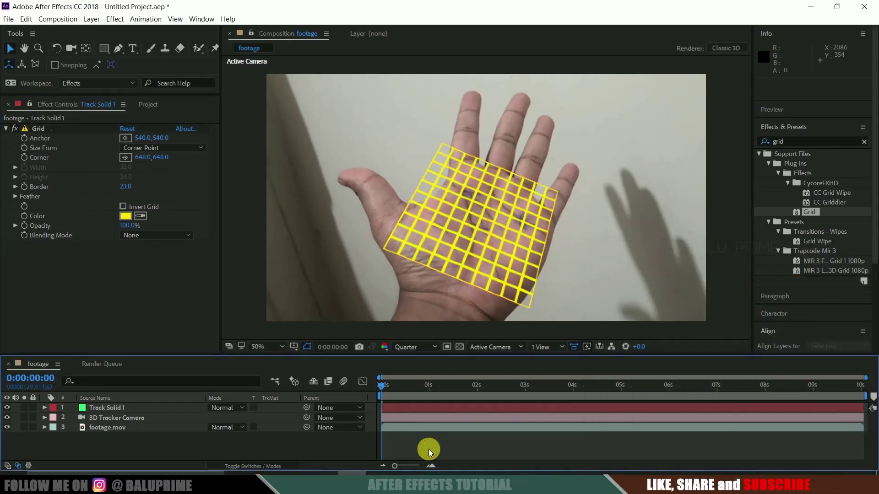
Step: Preview how the yellow grid tracks with the palm and return to the first frame
{"action": "key", "text": "space"}
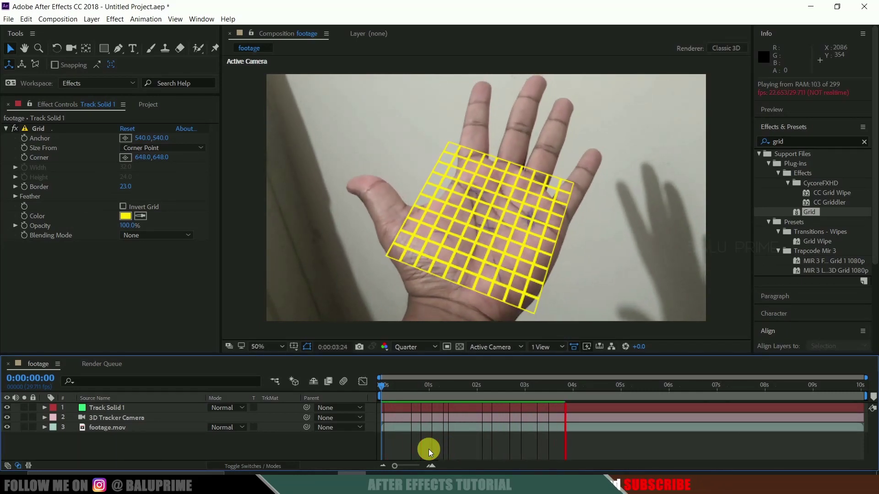
{"action": "left_click", "coordinate": [380, 387]}
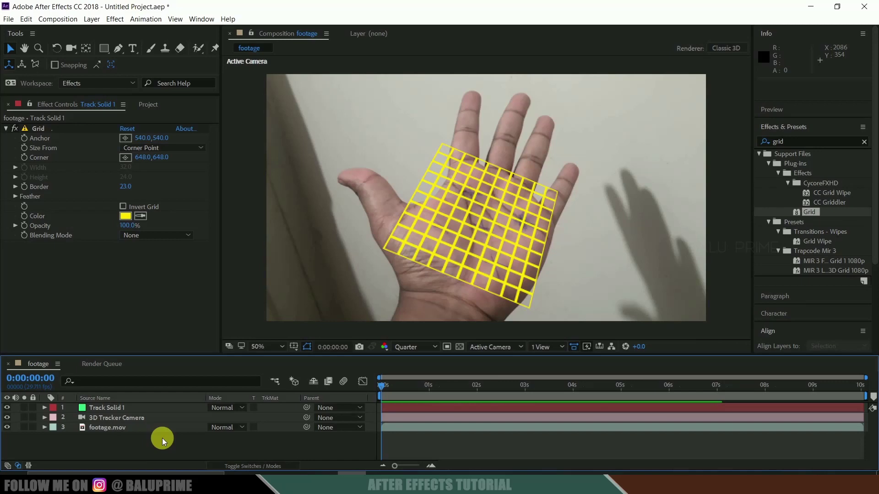
Step: Create a new black 1920 x 1080 solid layer named ellemnt
{"action": "left_click", "coordinate": [95, 22]}
{"action": "mouse_move", "coordinate": [100, 27]}
{"action": "left_click", "coordinate": [321, 40]}
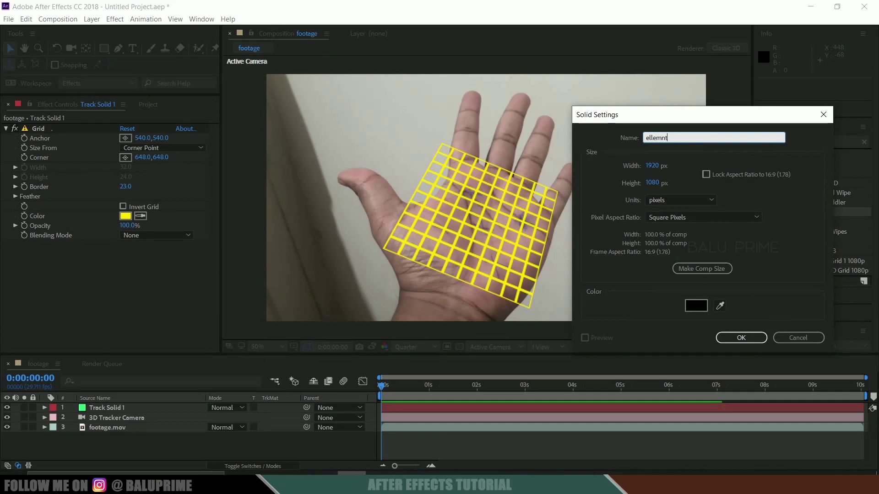
{"action": "left_click", "coordinate": [733, 335]}
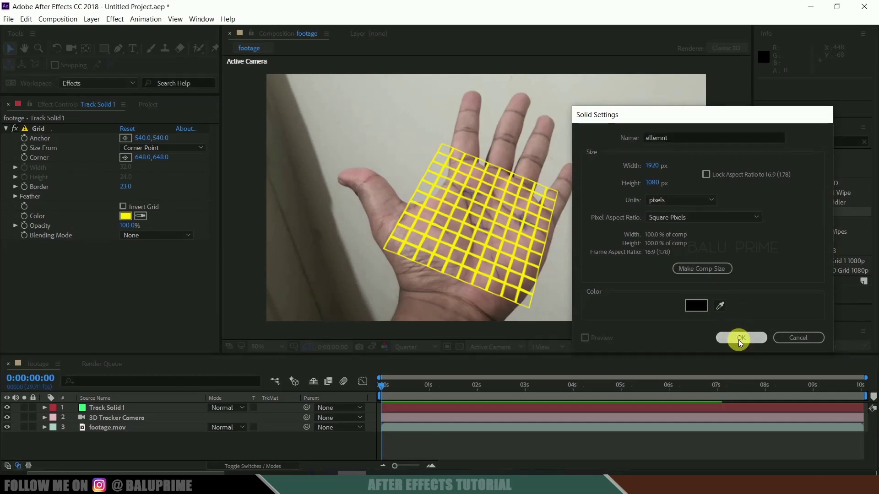
Step: Find the VideoCopilot Element effect and apply it to the ellemnt layer
{"action": "left_click", "coordinate": [777, 143]}
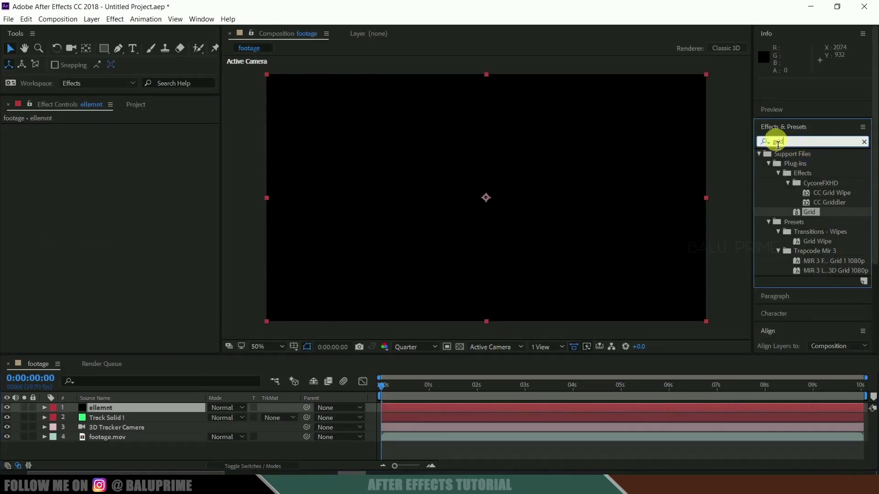
{"action": "type", "text": "element"}
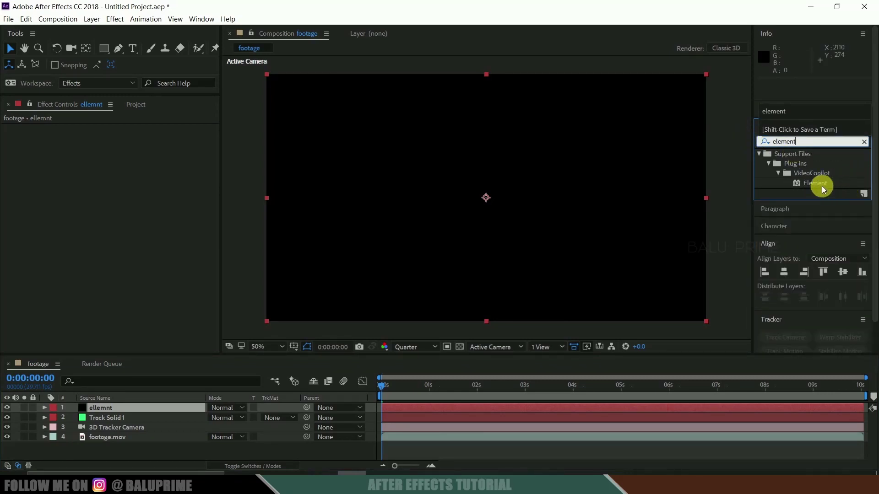
{"action": "left_click", "coordinate": [819, 184]}
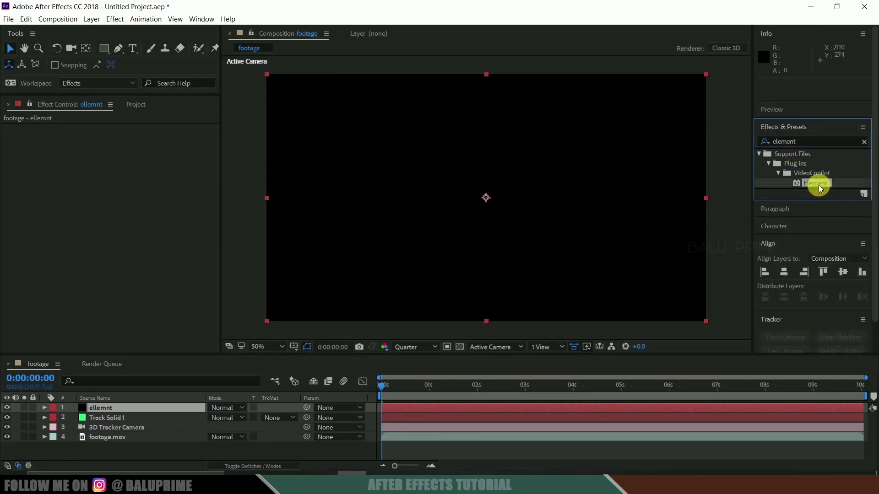
{"action": "left_click_drag", "start_coordinate": [817, 184], "coordinate": [112, 407]}
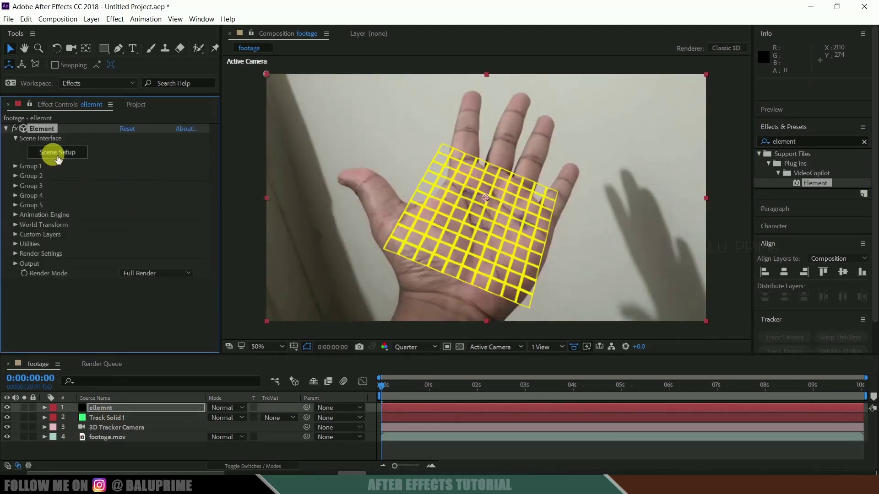
Step: Open Element's scene setup and import eyeball.obj from the eyes > 66-obj > obj folder with the default import preferences
{"action": "left_click", "coordinate": [58, 156]}
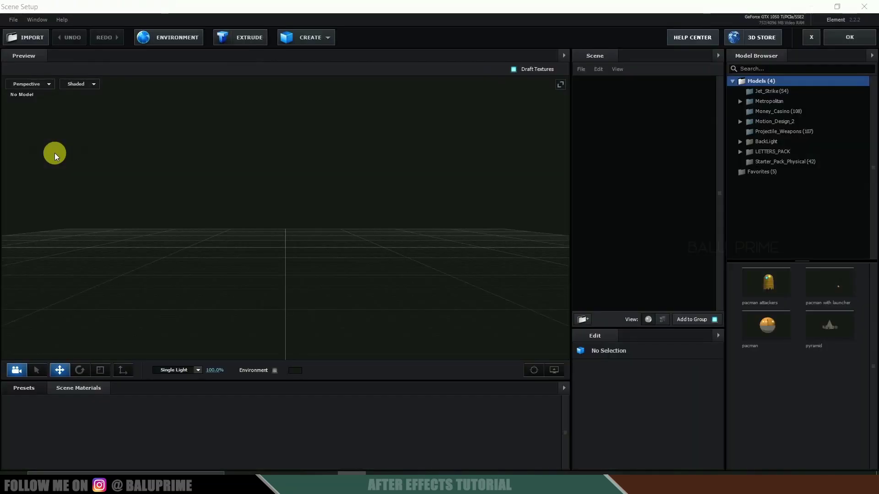
{"action": "left_click_drag", "start_coordinate": [362, 193], "coordinate": [276, 227]}
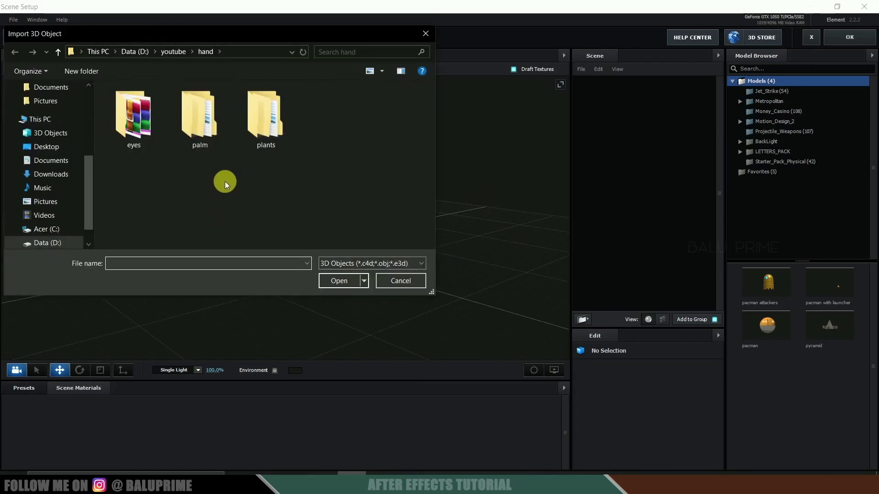
{"action": "double_click", "coordinate": [140, 126]}
{"action": "double_click", "coordinate": [136, 104]}
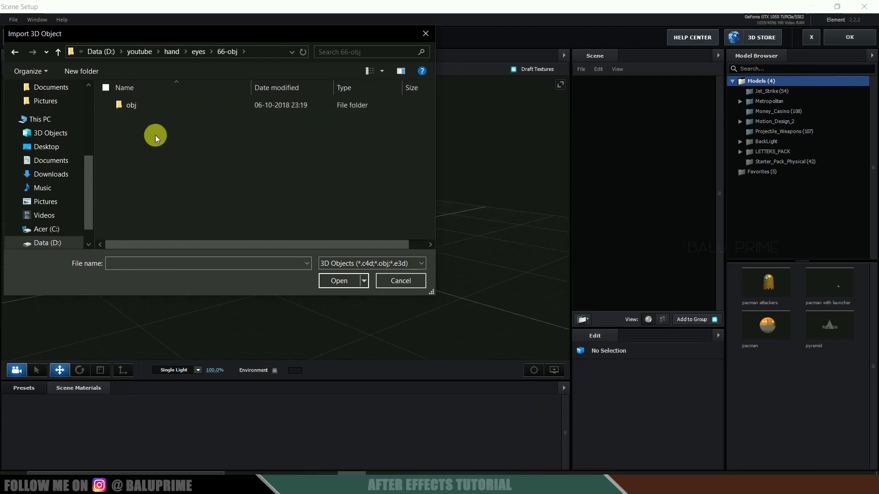
{"action": "double_click", "coordinate": [133, 106]}
{"action": "left_click", "coordinate": [203, 136]}
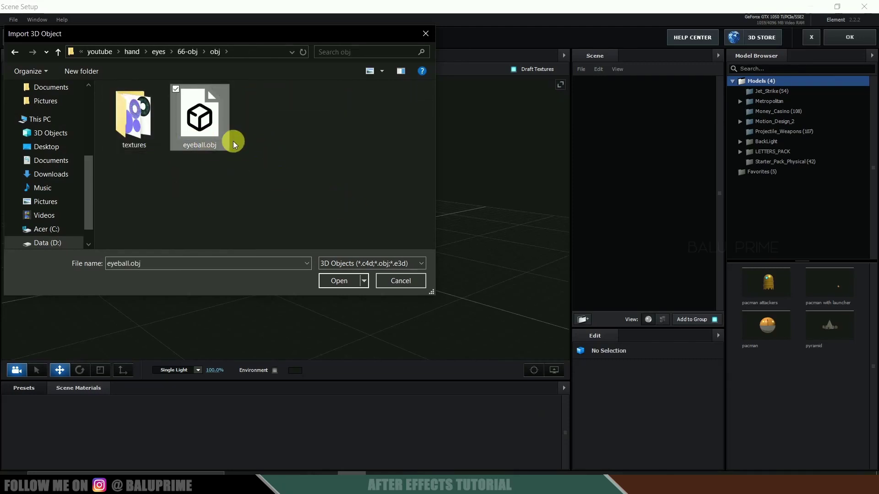
{"action": "left_click", "coordinate": [334, 279]}
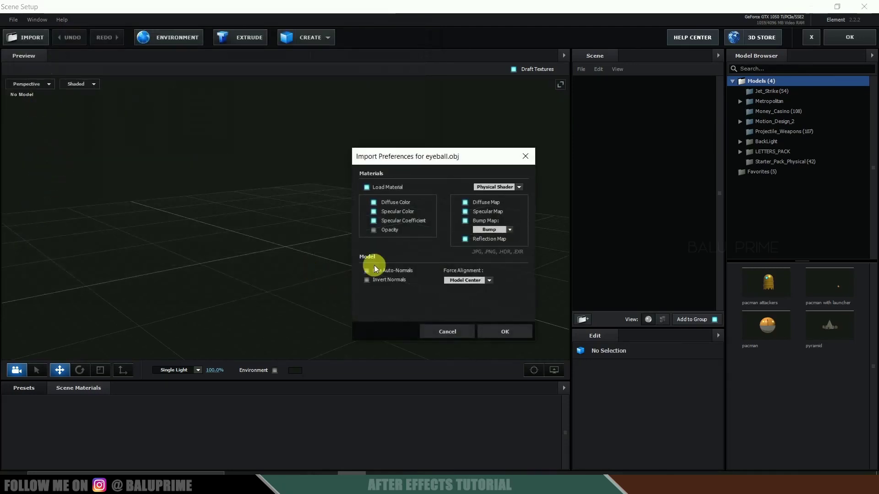
{"action": "left_click", "coordinate": [513, 333]}
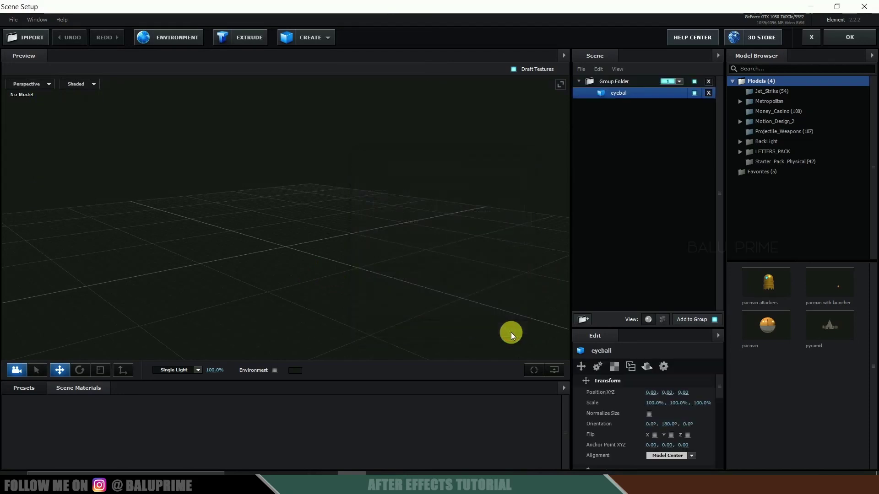
Step: Normalize the eyeball model's size and set its X orientation to 90°
{"action": "left_click", "coordinate": [649, 414]}
{"action": "left_click_drag", "start_coordinate": [427, 311], "coordinate": [372, 301]}
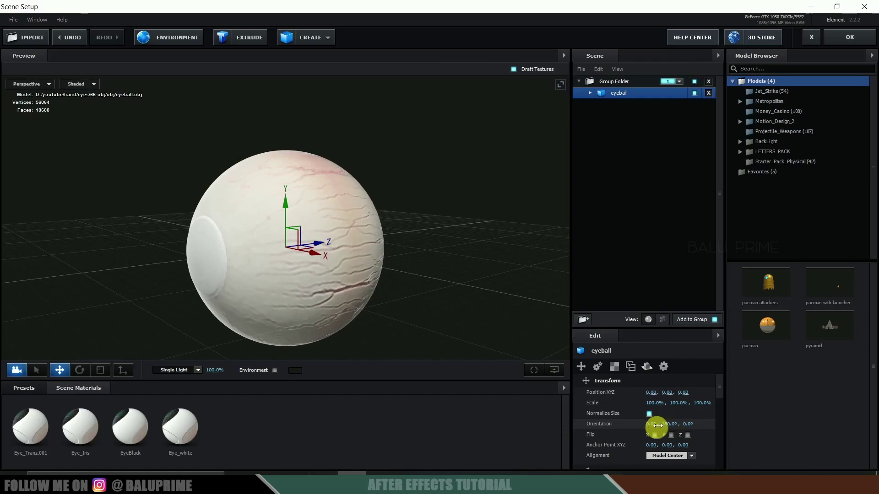
{"action": "left_click_drag", "start_coordinate": [656, 426], "coordinate": [680, 428]}
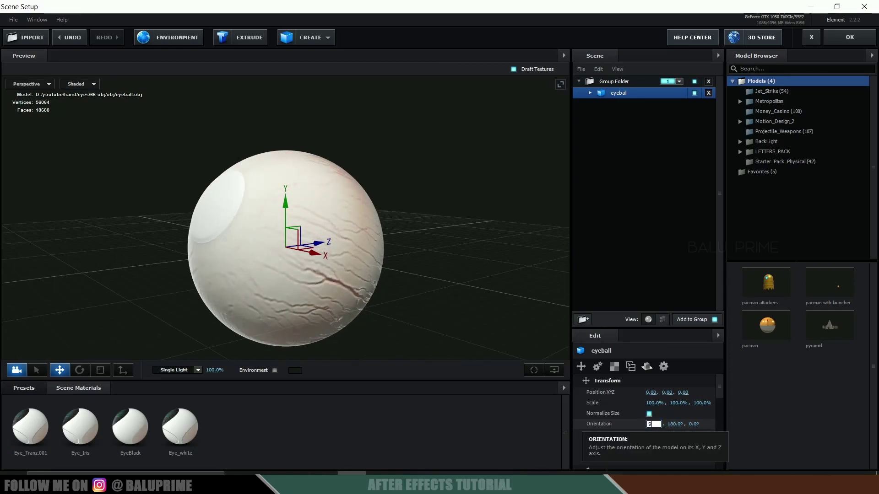
{"action": "type", "text": "0"}
{"action": "key", "text": "Return"}
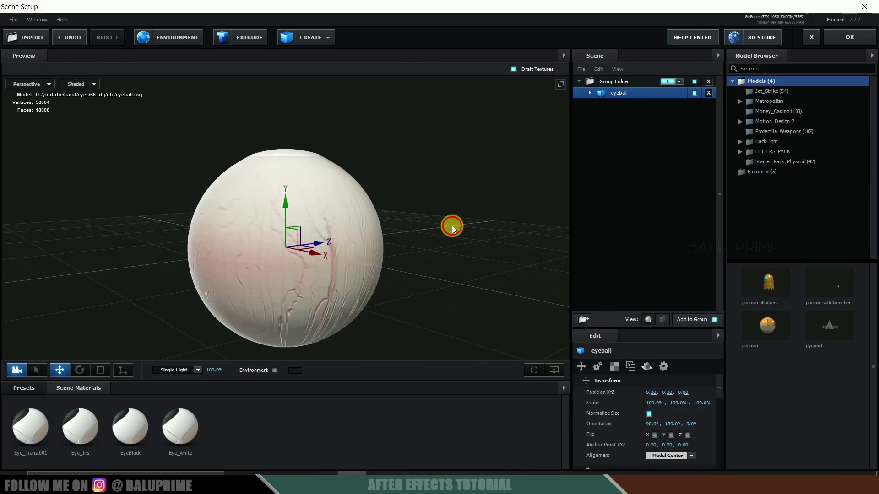
Step: Expand the eyeball model's materials and hide Eye_Tranz.001 to expose the iris
{"action": "left_click_drag", "start_coordinate": [452, 226], "coordinate": [459, 272]}
{"action": "scroll", "coordinate": [459, 272], "scroll_direction": "up", "scroll_amount": 2}
{"action": "left_click", "coordinate": [590, 92]}
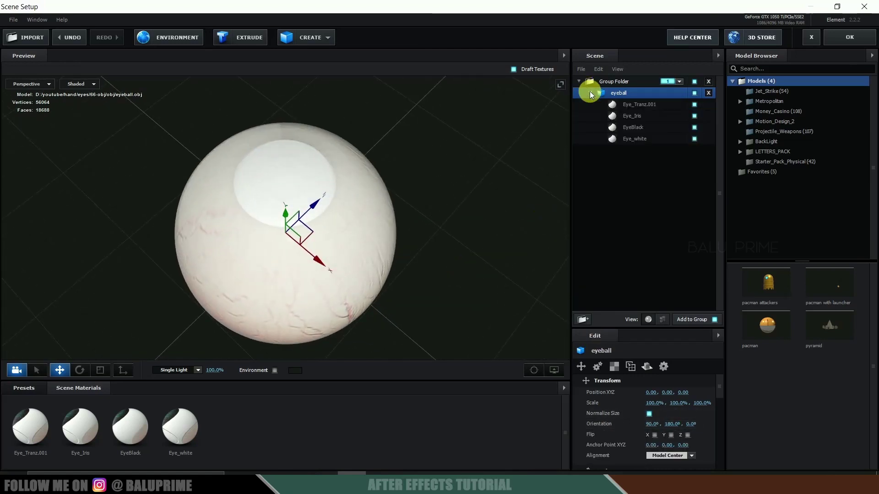
{"action": "left_click", "coordinate": [695, 104]}
{"action": "mouse_move", "coordinate": [429, 259]}
{"action": "left_mouse_down"}
{"action": "mouse_move", "coordinate": [421, 238]}
{"action": "mouse_move", "coordinate": [410, 235]}
{"action": "mouse_move", "coordinate": [424, 257]}
{"action": "left_mouse_up"}
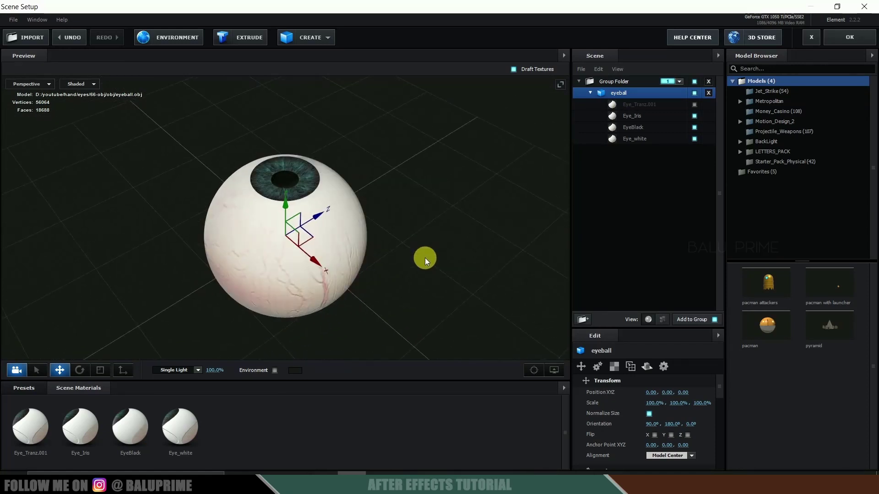
{"action": "scroll", "coordinate": [424, 257], "scroll_direction": "up", "scroll_amount": 1}
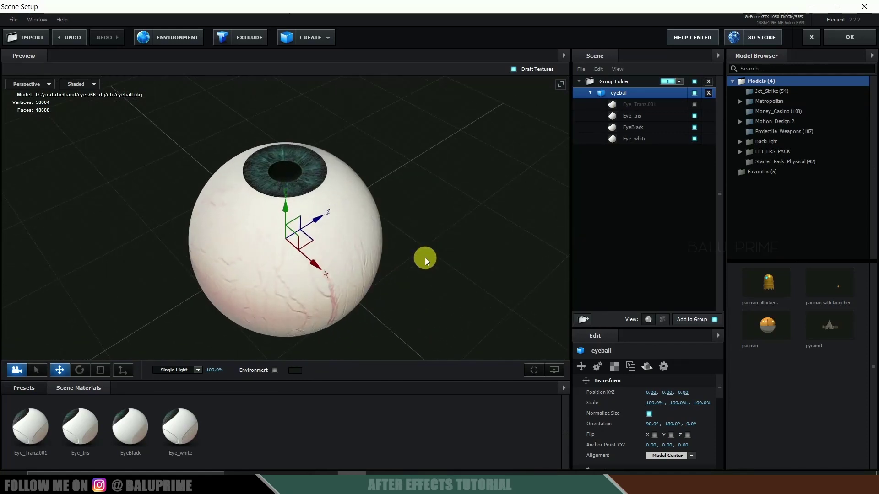
Step: Create a plane model in the scene and set its XY size to 25 by 25
{"action": "left_click", "coordinate": [313, 38]}
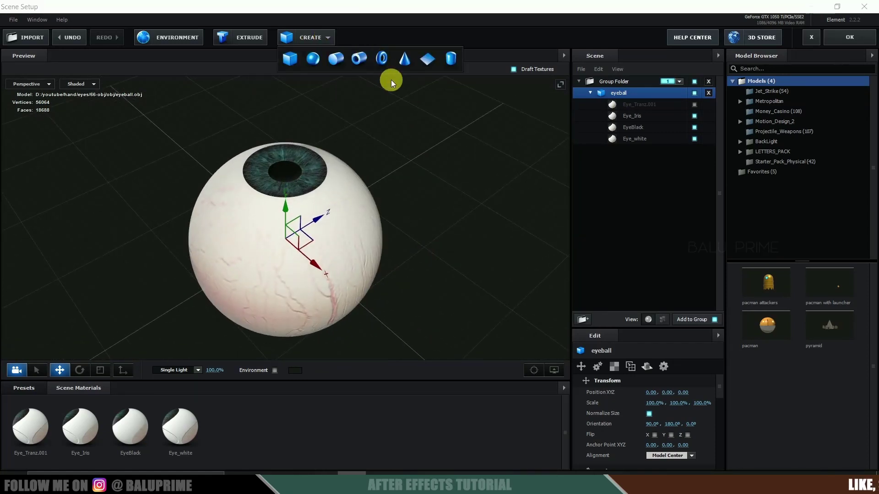
{"action": "left_click", "coordinate": [427, 60]}
{"action": "left_click", "coordinate": [651, 392]}
{"action": "type", "text": "25"}
{"action": "key", "text": "Return"}
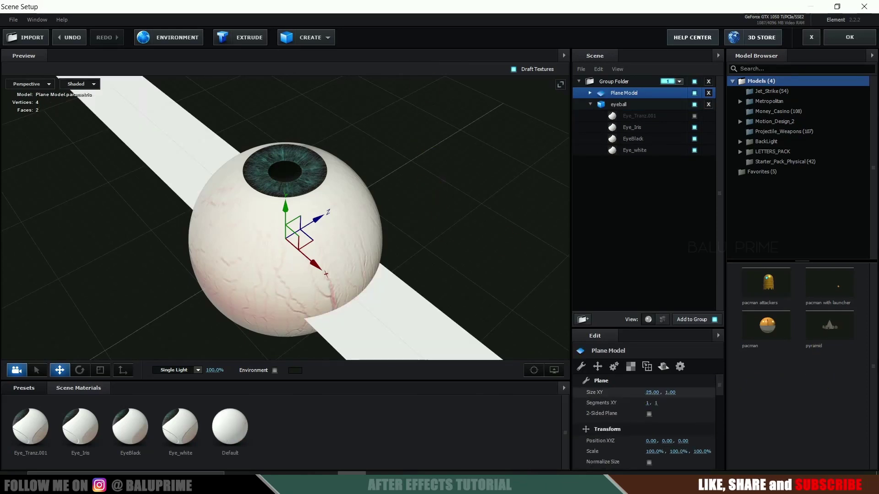
{"action": "left_click", "coordinate": [671, 392]}
{"action": "type", "text": "25"}
{"action": "key", "text": "Return"}
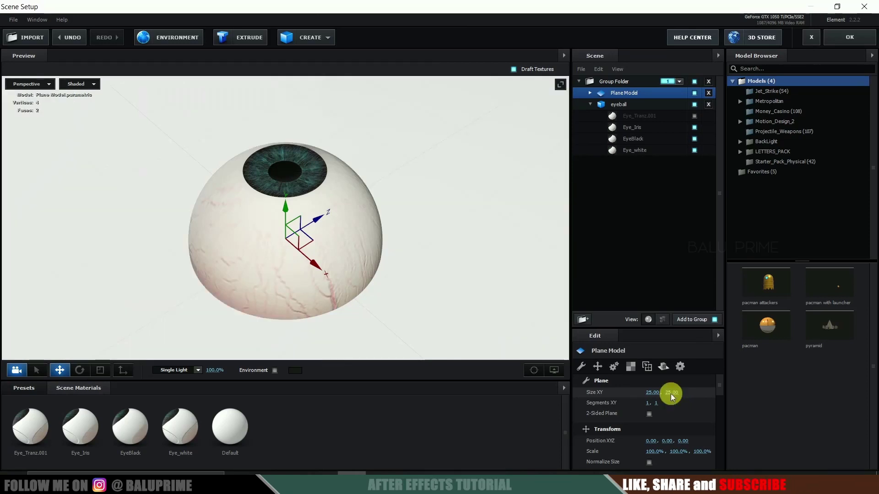
Step: Apply the Matte_Shadow material from the Physical presets to the plane model and accept the scene setup
{"action": "left_click", "coordinate": [24, 387]}
{"action": "left_click", "coordinate": [54, 421]}
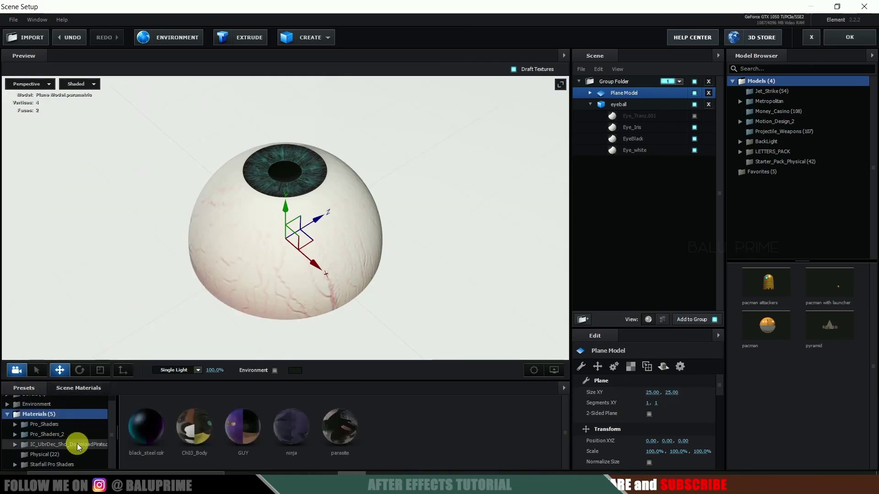
{"action": "left_click", "coordinate": [52, 453]}
{"action": "scroll", "coordinate": [174, 441], "scroll_direction": "down", "scroll_amount": 1}
{"action": "scroll", "coordinate": [188, 446], "scroll_direction": "down", "scroll_amount": 1}
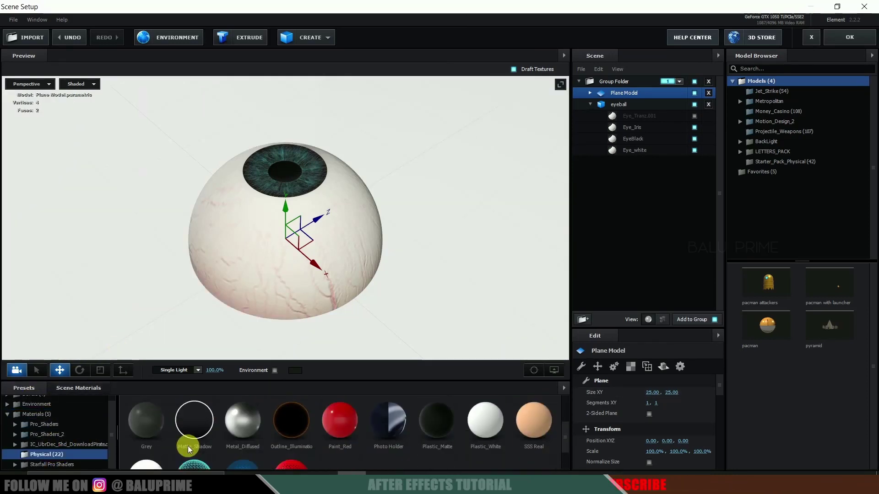
{"action": "left_click_drag", "start_coordinate": [193, 424], "coordinate": [622, 93]}
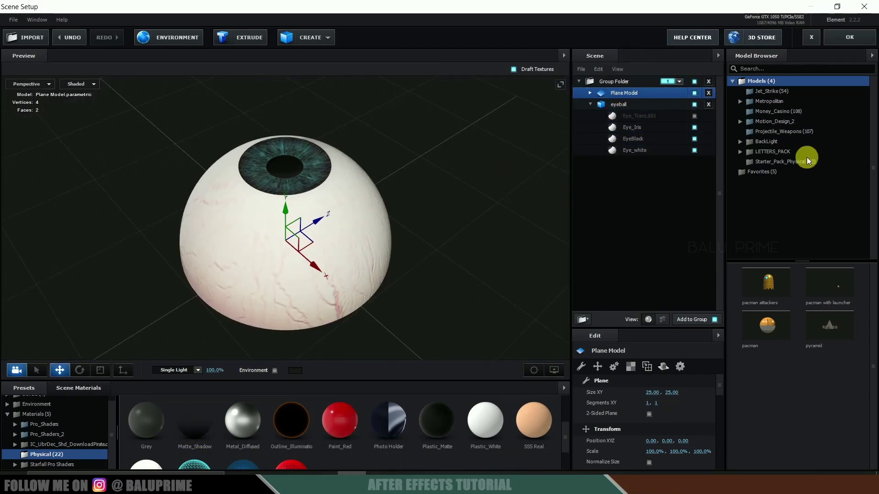
{"action": "left_click", "coordinate": [807, 161]}
{"action": "left_click", "coordinate": [847, 41]}
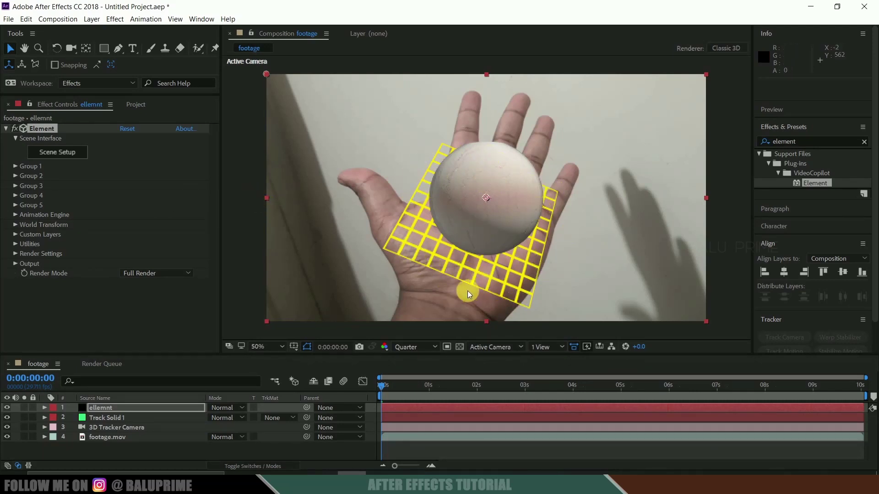
Step: Create a group null for Group 1 from the Element effect's group utilities
{"action": "left_click", "coordinate": [15, 166]}
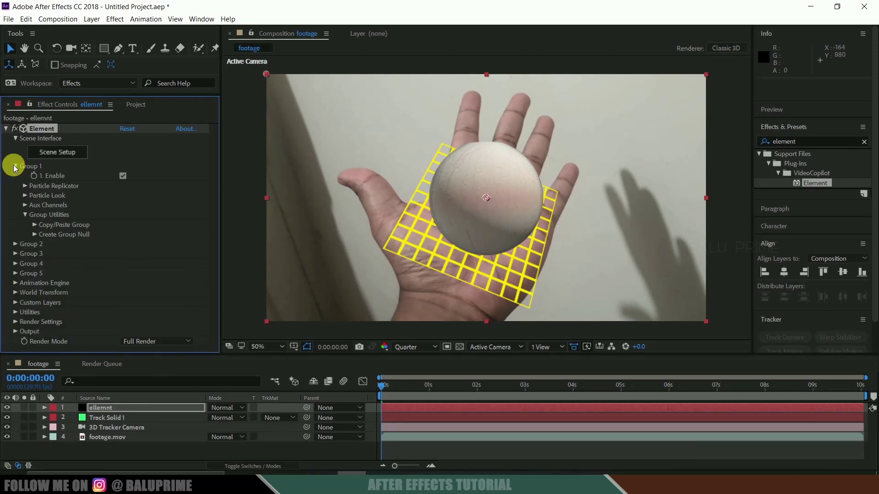
{"action": "left_click", "coordinate": [36, 235]}
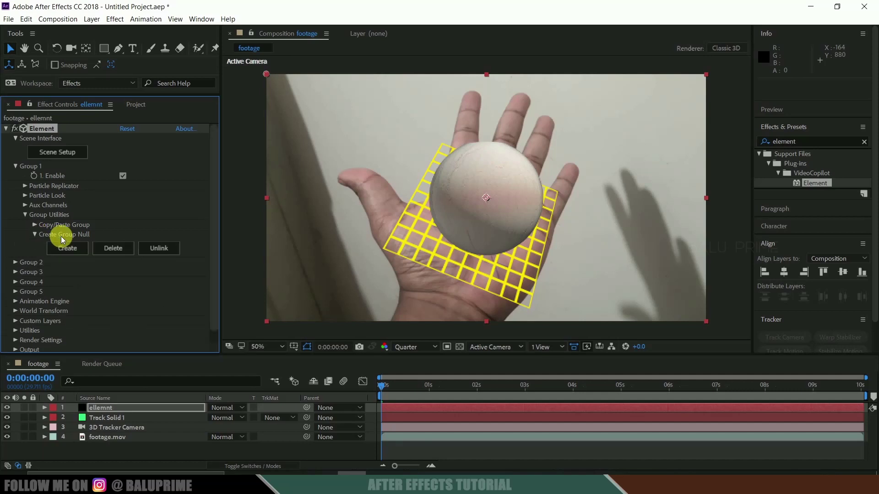
{"action": "left_click", "coordinate": [73, 249]}
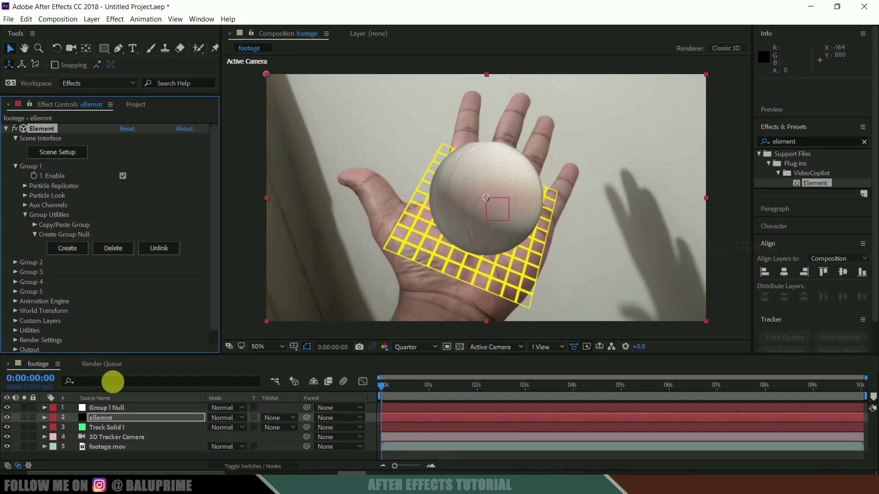
Step: Copy the Position property of Track Solid 1 and paste it onto the Position of Group 1 Null
{"action": "left_click", "coordinate": [106, 408]}
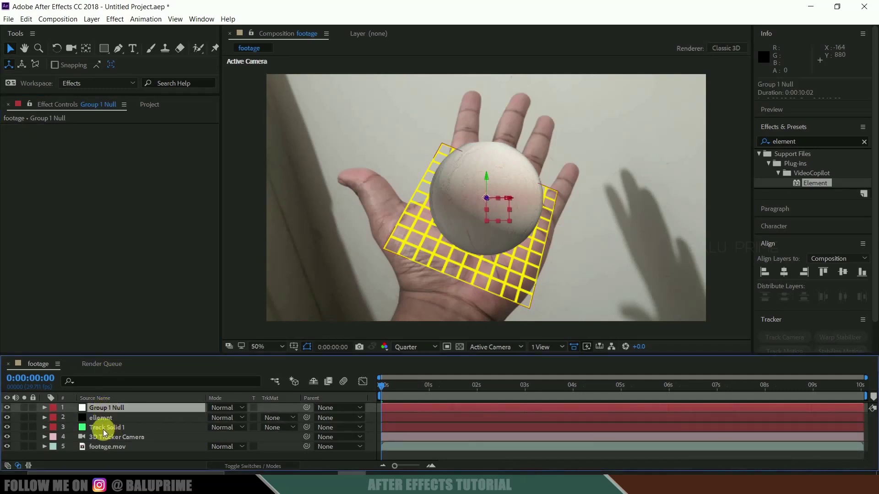
{"action": "left_click", "coordinate": [103, 429]}
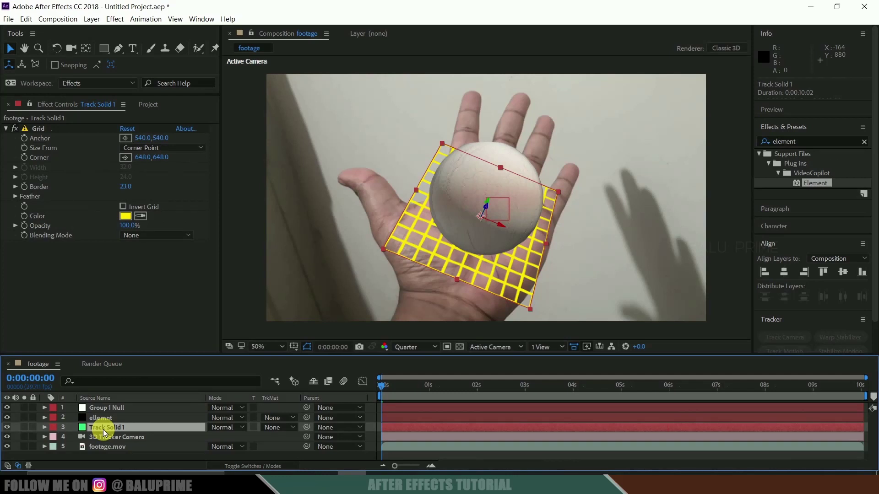
{"action": "key", "text": "p"}
{"action": "left_click", "coordinate": [92, 437]}
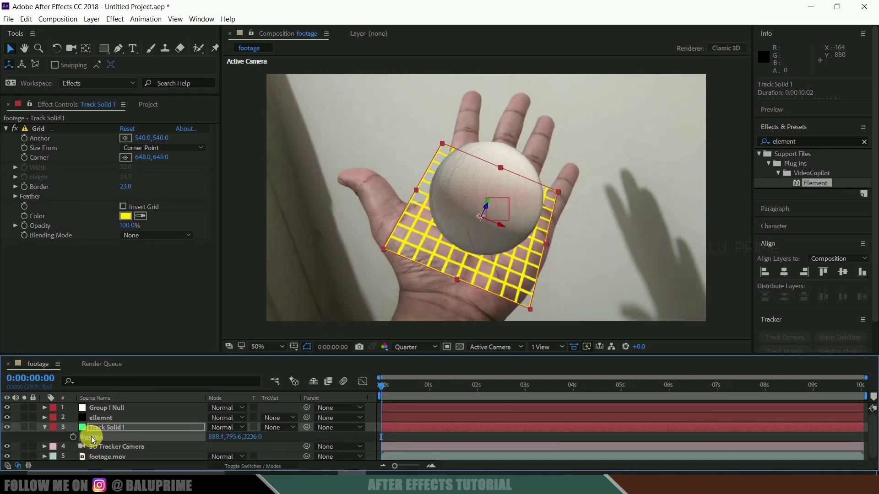
{"action": "left_click", "coordinate": [26, 19]}
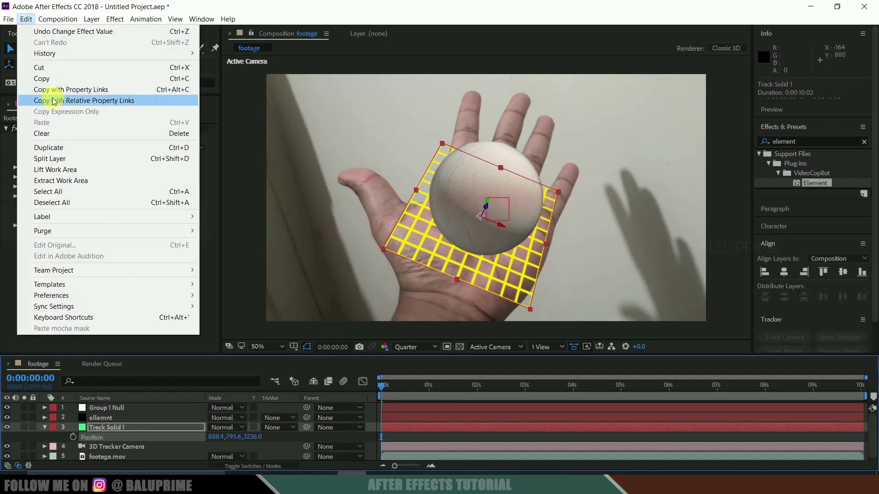
{"action": "left_click", "coordinate": [47, 84]}
{"action": "left_click", "coordinate": [102, 408]}
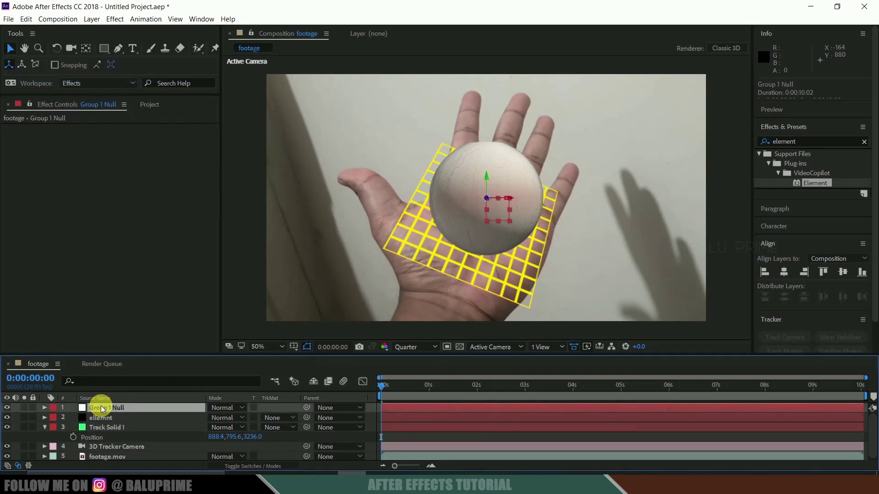
{"action": "key", "text": "p"}
{"action": "left_click", "coordinate": [93, 419]}
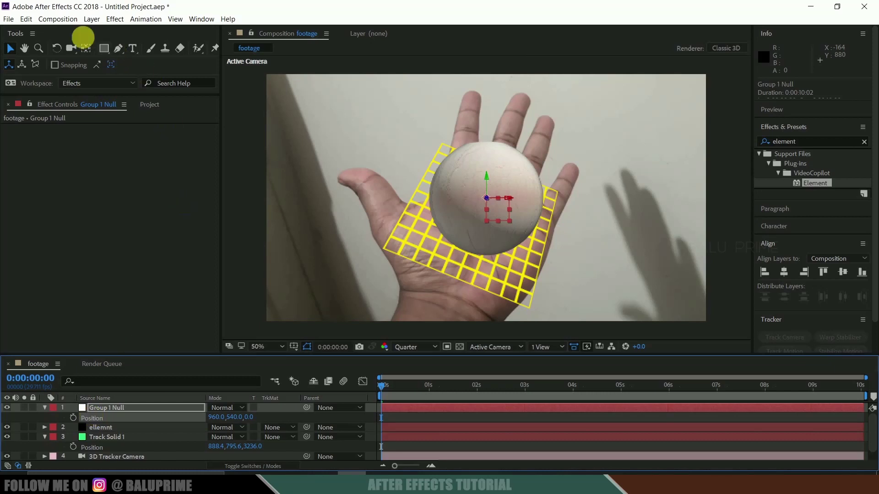
{"action": "left_click", "coordinate": [26, 19]}
{"action": "left_click", "coordinate": [43, 122]}
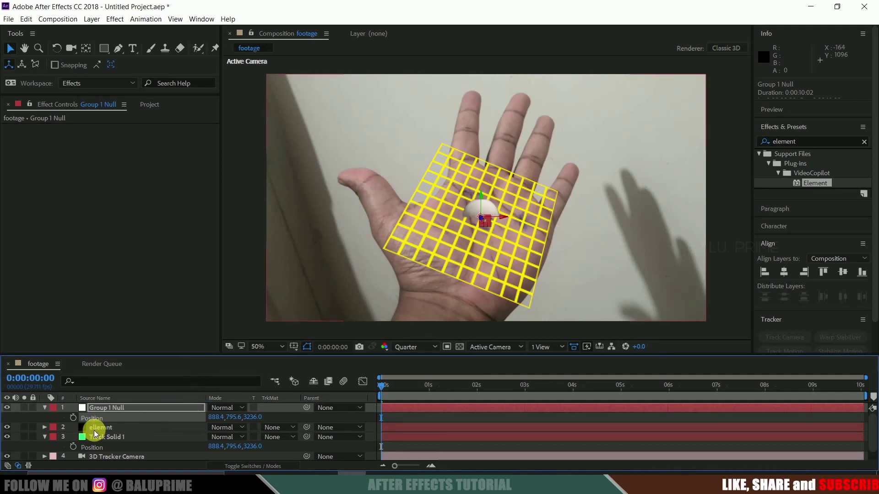
Step: Set Group 1's Particle Size to 18 in the ellemnt layer's Element effect
{"action": "left_click", "coordinate": [95, 431]}
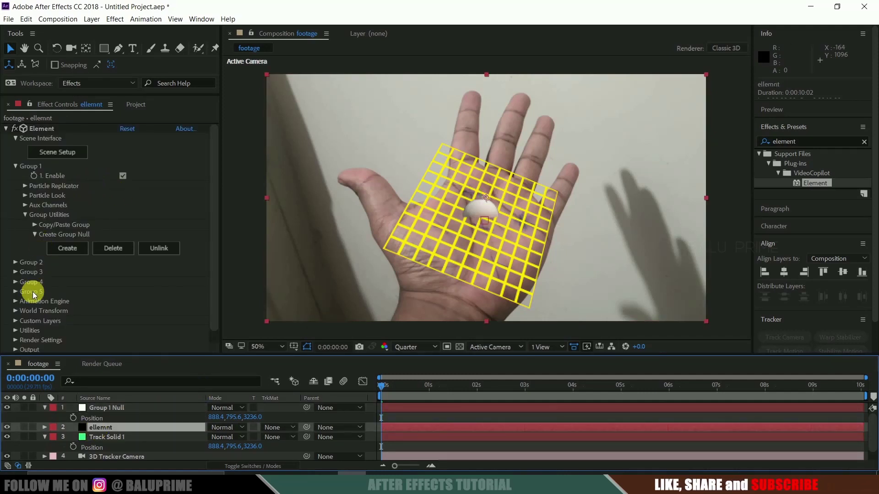
{"action": "left_click", "coordinate": [27, 195]}
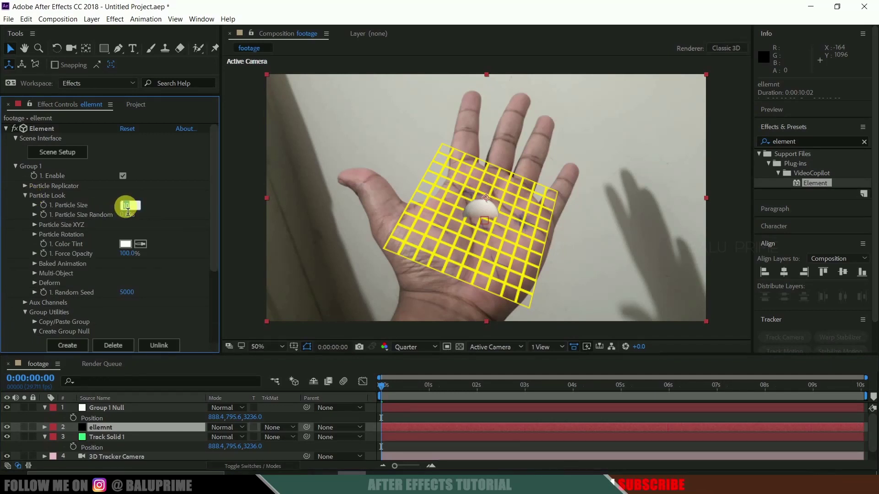
{"action": "key", "text": "Return"}
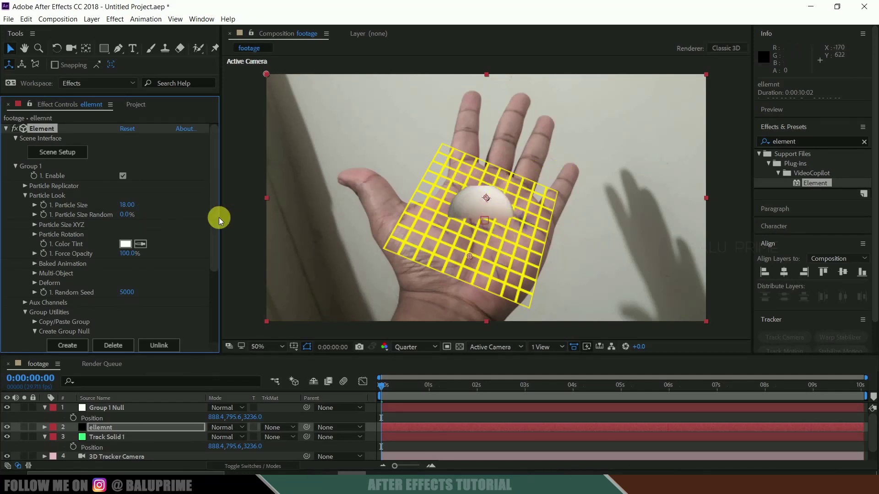
Step: Set Group 1's X Rotation to 70° in the Particle Replicator so the iris faces the camera
{"action": "left_click", "coordinate": [24, 185]}
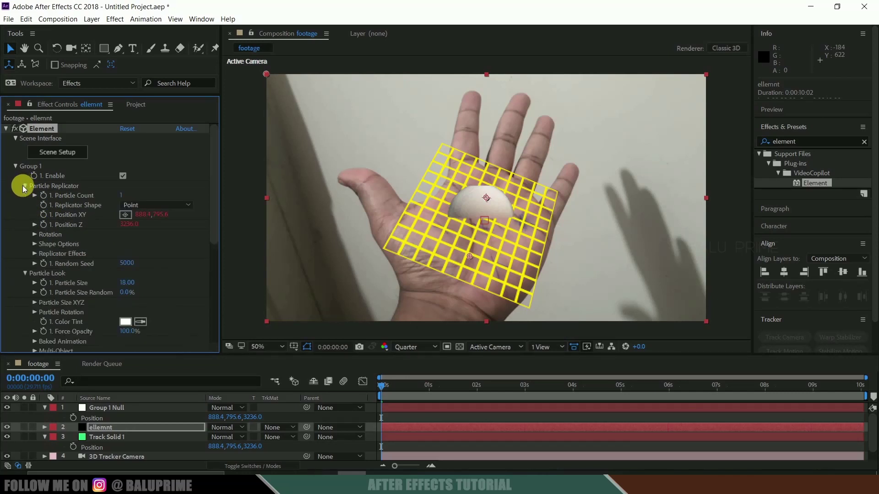
{"action": "left_click", "coordinate": [35, 234]}
{"action": "mouse_move", "coordinate": [141, 246]}
{"action": "left_mouse_down"}
{"action": "mouse_move", "coordinate": [183, 249]}
{"action": "mouse_move", "coordinate": [145, 250]}
{"action": "left_mouse_up"}
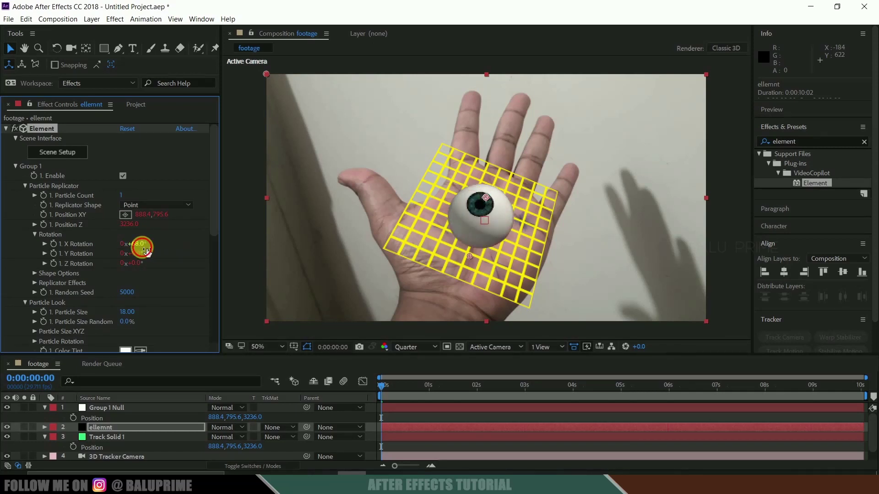
{"action": "left_click", "coordinate": [147, 252]}
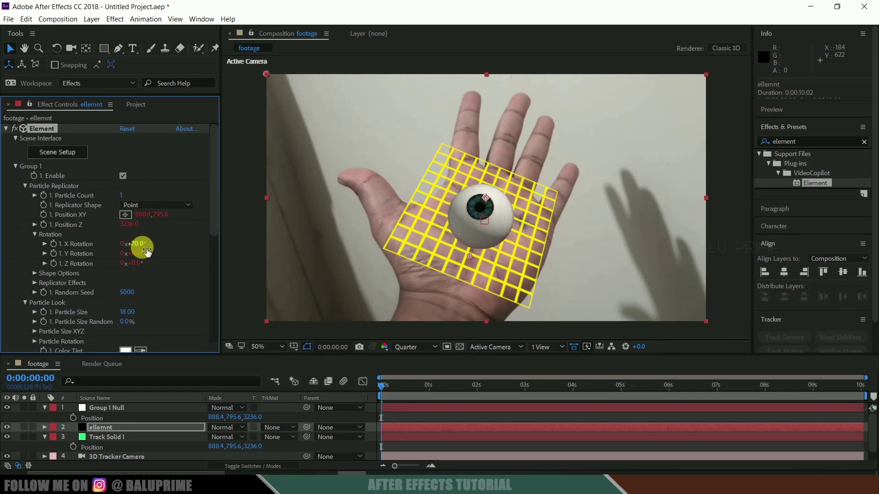
Step: Set Group 1's Z Rotation to 9° in the Particle Replicator
{"action": "left_click_drag", "start_coordinate": [140, 269], "coordinate": [148, 270]}
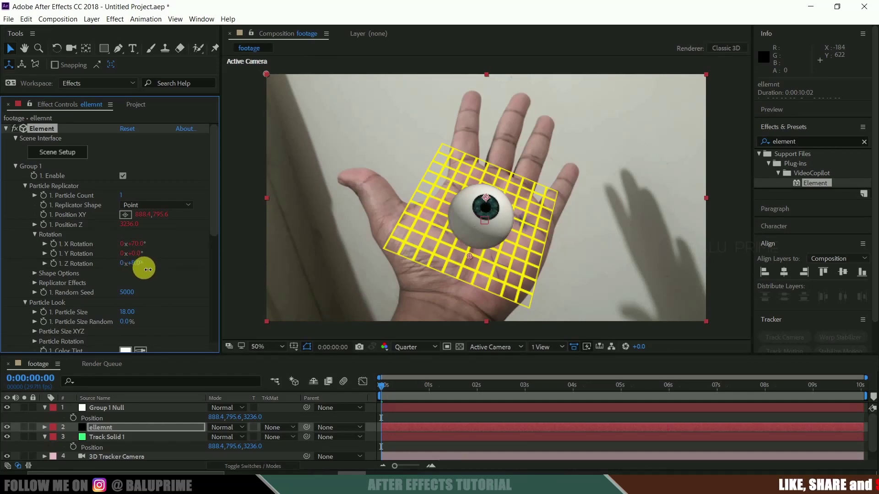
{"action": "left_click", "coordinate": [133, 264]}
{"action": "type", "text": "9"}
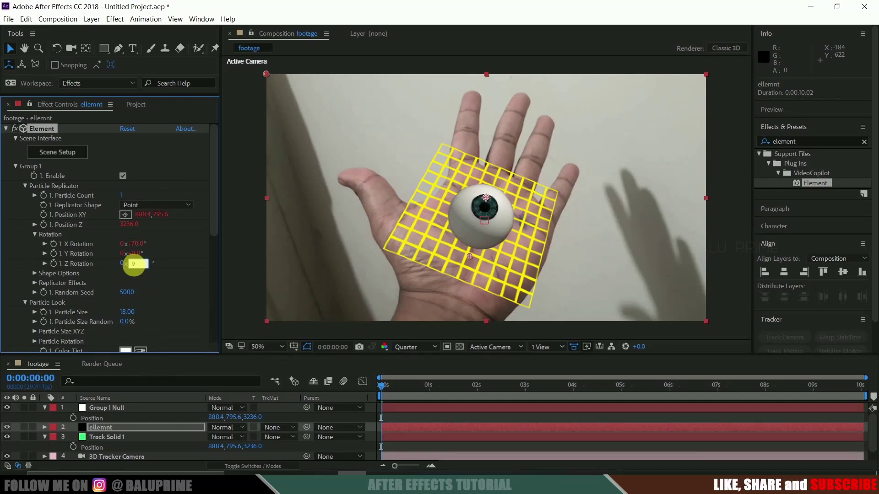
{"action": "key", "text": "Return"}
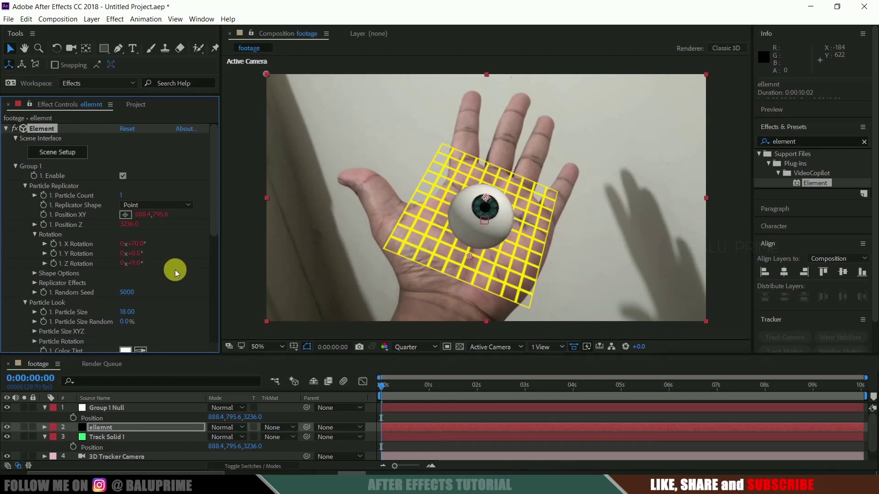
Step: Hide the Track Solid 1 layer and preview the tracked eyeball on the palm
{"action": "left_click", "coordinate": [107, 442]}
{"action": "left_click", "coordinate": [7, 438]}
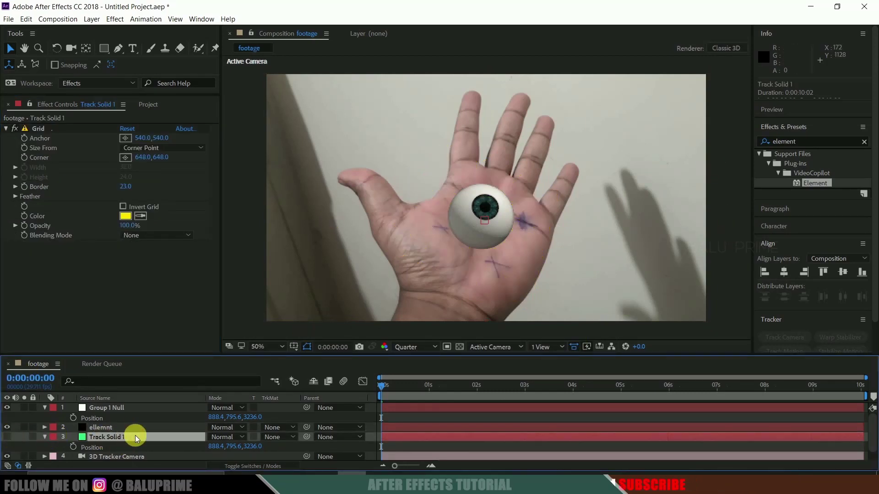
{"action": "key", "text": "space"}
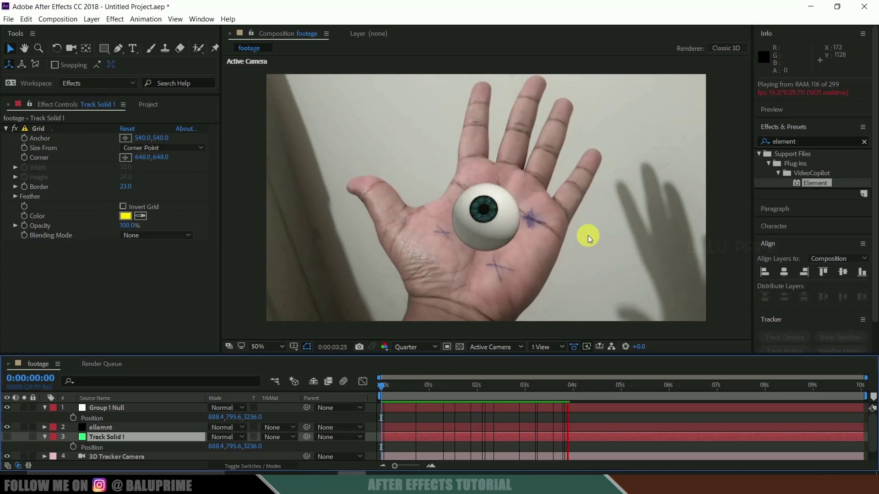
{"action": "key", "text": "space"}
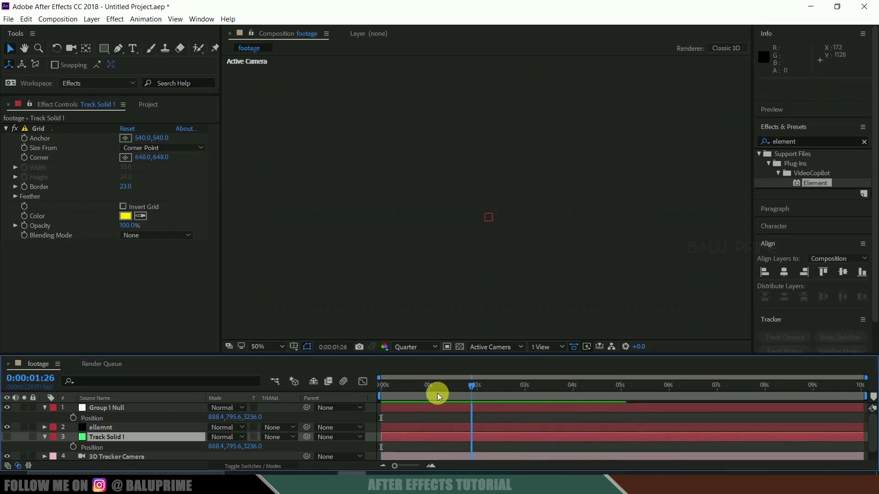
Step: Reopen the ellemnt layer's Scene Setup and add rock_01 from the Starter_Pack_Physical models
{"action": "left_click", "coordinate": [106, 430]}
{"action": "left_click", "coordinate": [45, 153]}
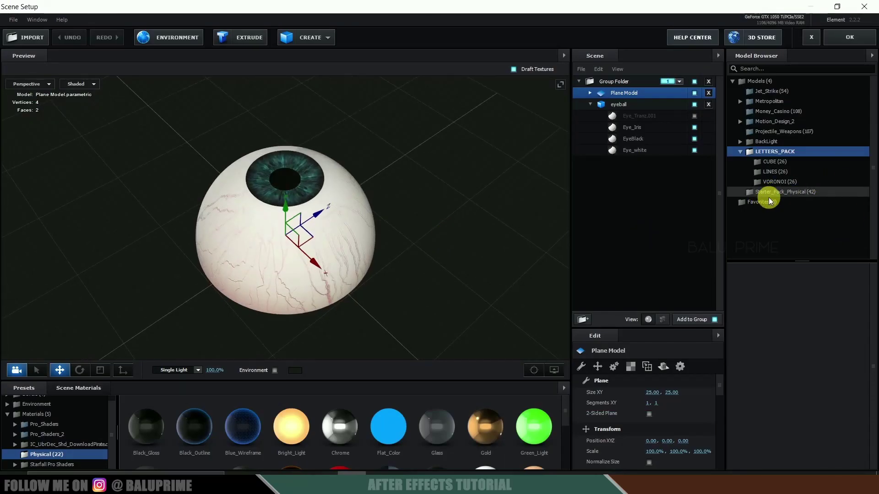
{"action": "left_click", "coordinate": [781, 192]}
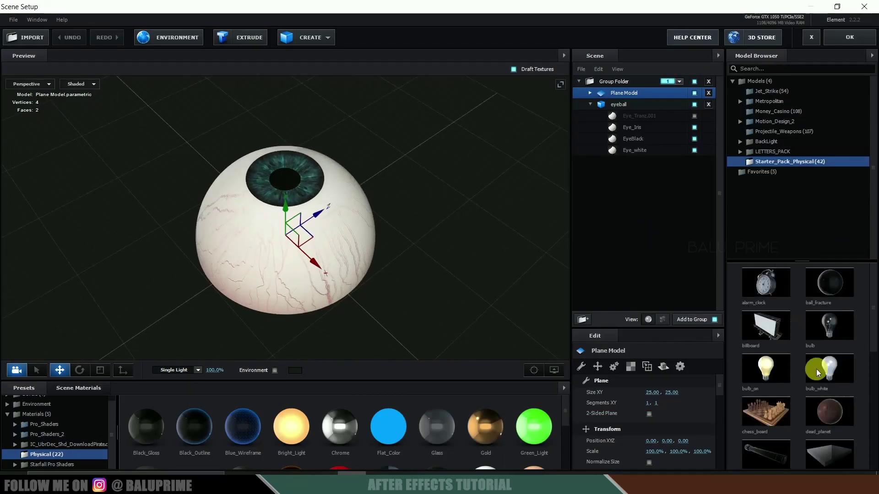
{"action": "scroll", "coordinate": [765, 372], "scroll_direction": "down", "scroll_amount": 5}
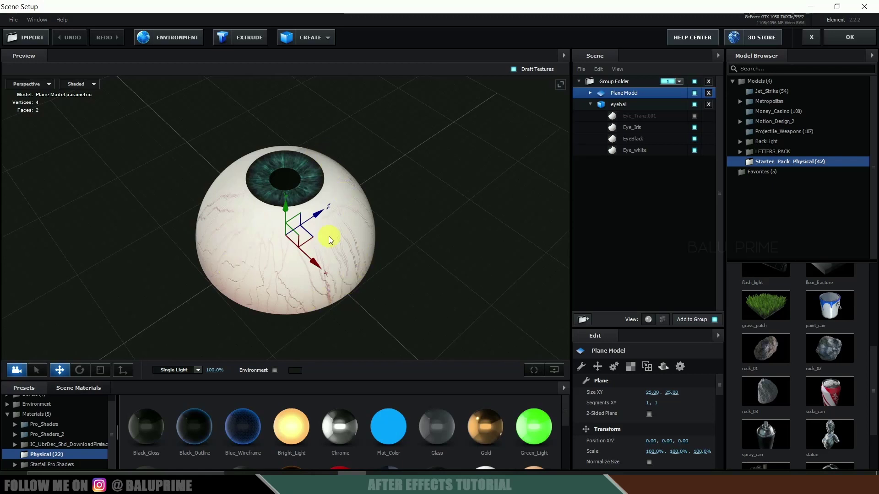
{"action": "left_click", "coordinate": [764, 347]}
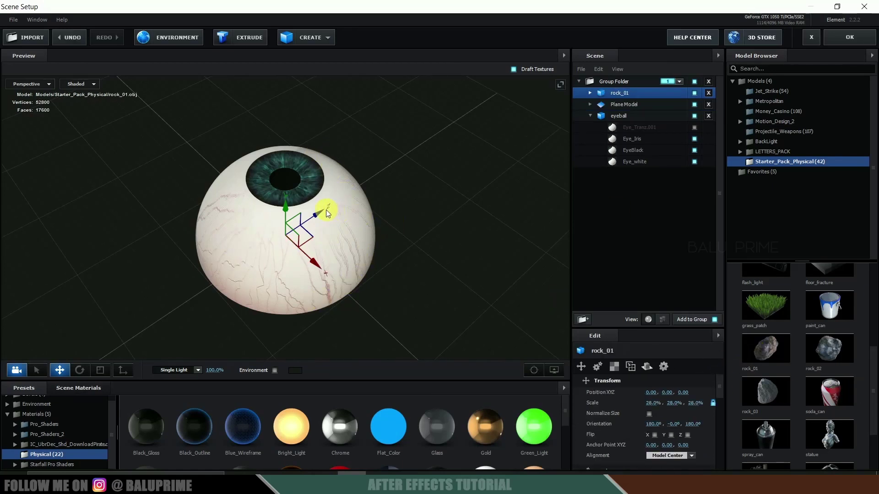
Step: Move rock_01 to about -1.24 on Z beside the eyeball, leave Normalize Size off, and rotate the rock about its vertical axis
{"action": "left_click", "coordinate": [649, 413]}
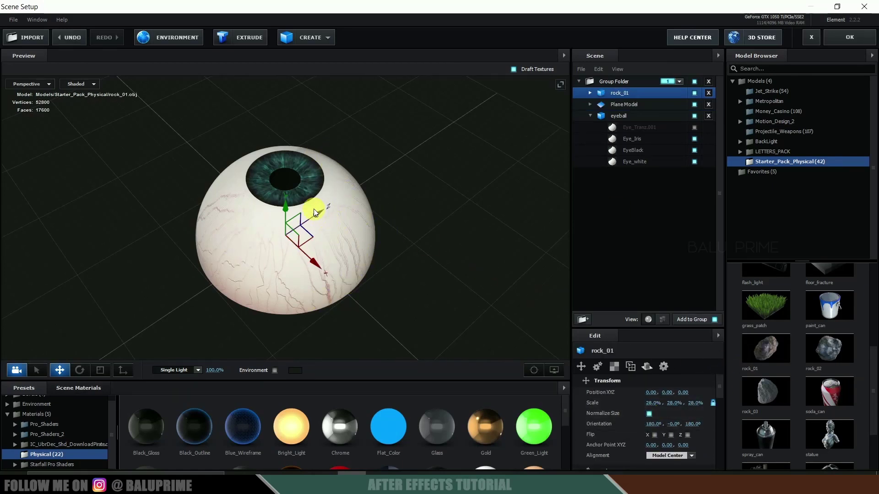
{"action": "left_click_drag", "start_coordinate": [319, 210], "coordinate": [214, 252]}
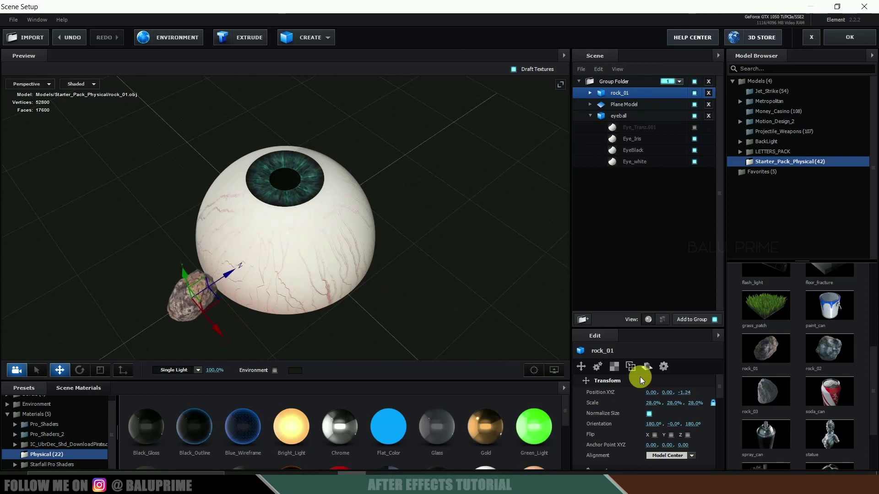
{"action": "left_click", "coordinate": [649, 414]}
{"action": "left_click_drag", "start_coordinate": [399, 277], "coordinate": [348, 281]}
{"action": "key", "text": "e"}
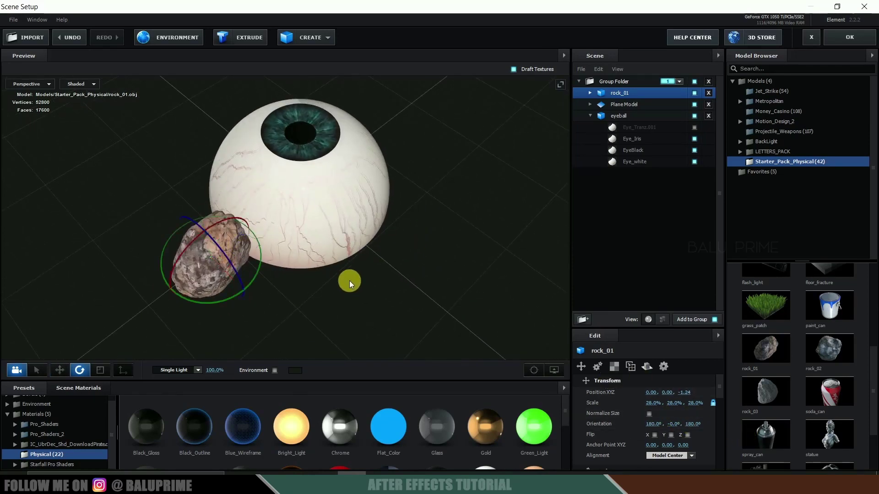
{"action": "left_click_drag", "start_coordinate": [195, 299], "coordinate": [263, 301]}
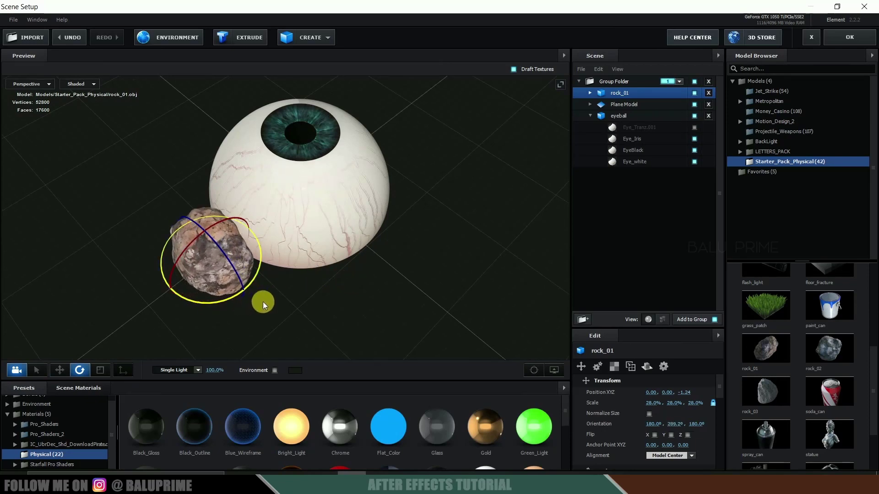
Step: Add rock_02 to the scene and move it to about 1.16 on X, beside the eyeball
{"action": "left_click", "coordinate": [825, 350]}
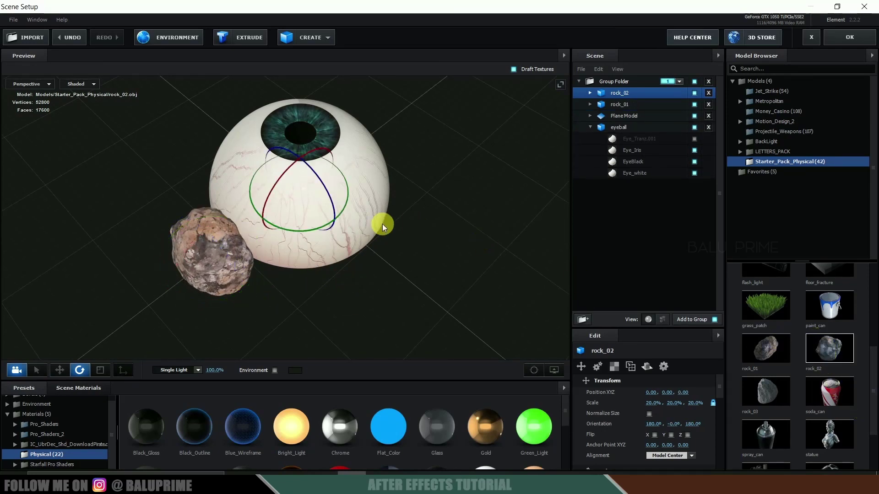
{"action": "key", "text": "w"}
{"action": "left_click_drag", "start_coordinate": [326, 215], "coordinate": [424, 273]}
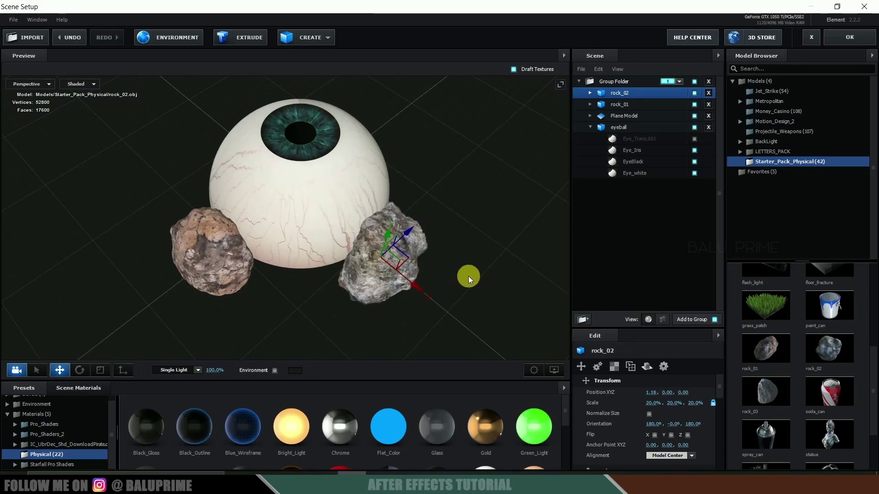
{"action": "key", "text": "e"}
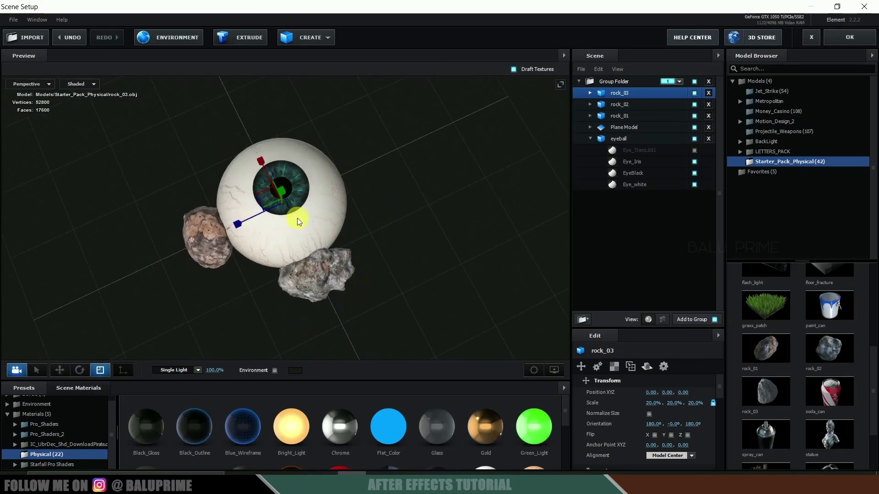
Step: Duplicate the rock_01, rock_02 and rock_03 models and arrange the copies around the base of the eyeball
{"action": "left_click_drag", "start_coordinate": [298, 218], "coordinate": [367, 235]}
{"action": "left_click", "coordinate": [618, 97]}
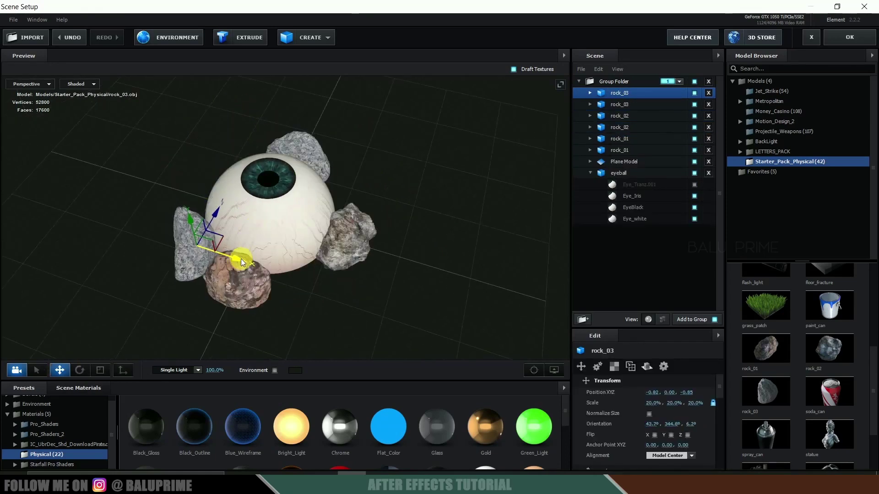
{"action": "left_click", "coordinate": [625, 141]}
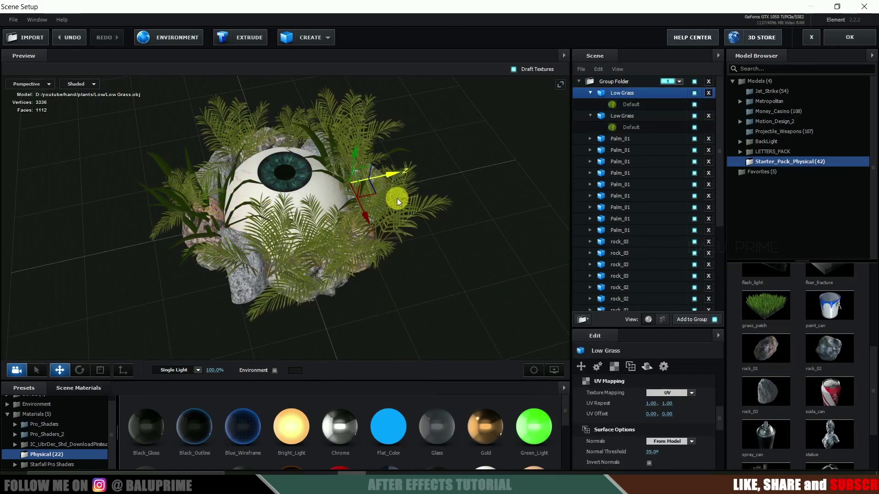
Step: Duplicate the Low Grass and Palm_01 plants and spread the copies among the rocks around the eyeball
{"action": "left_click_drag", "start_coordinate": [397, 197], "coordinate": [426, 286]}
{"action": "left_click", "coordinate": [176, 164]}
{"action": "key", "text": "e"}
{"action": "key", "text": "ctrl+d"}
{"action": "key", "text": "ctrl+d"}
{"action": "left_click_drag", "start_coordinate": [328, 295], "coordinate": [410, 273]}
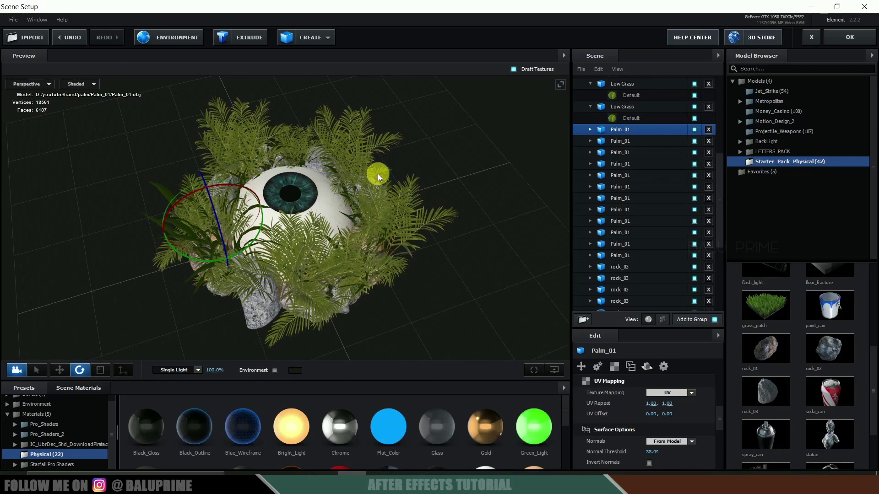
Step: Assign the eyeball model to Channel 1 of Auxiliary Animation
{"action": "scroll", "coordinate": [642, 175], "scroll_direction": "down", "scroll_amount": 5}
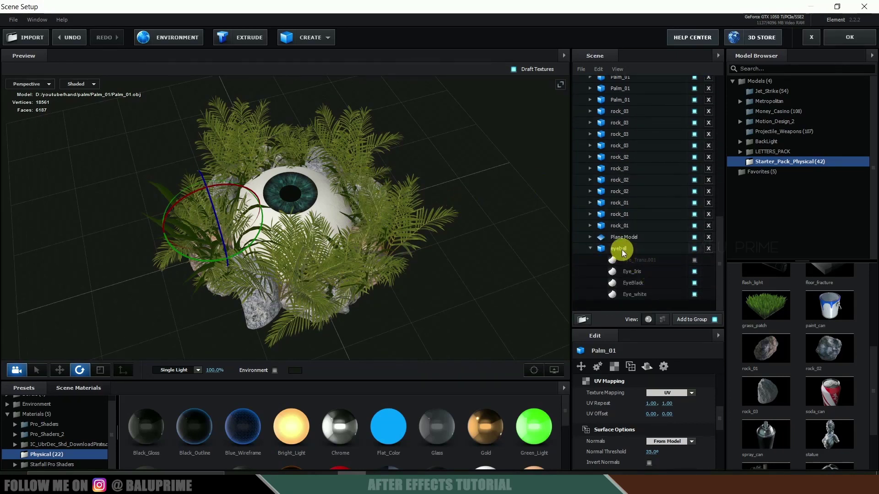
{"action": "left_click", "coordinate": [622, 250]}
{"action": "right_click", "coordinate": [622, 251]}
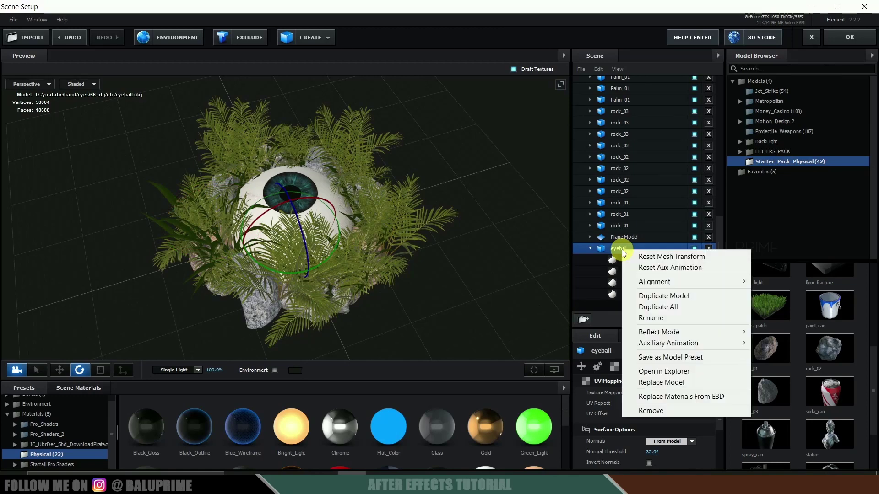
{"action": "mouse_move", "coordinate": [671, 344]}
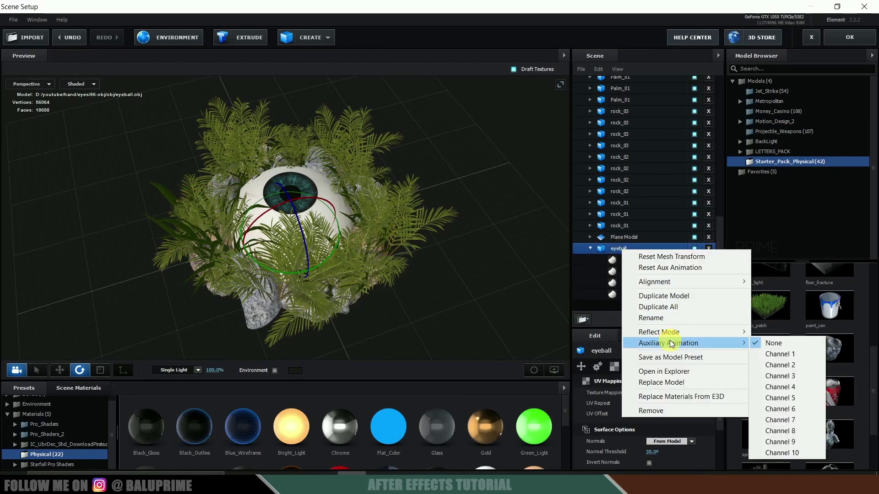
{"action": "left_click", "coordinate": [775, 355]}
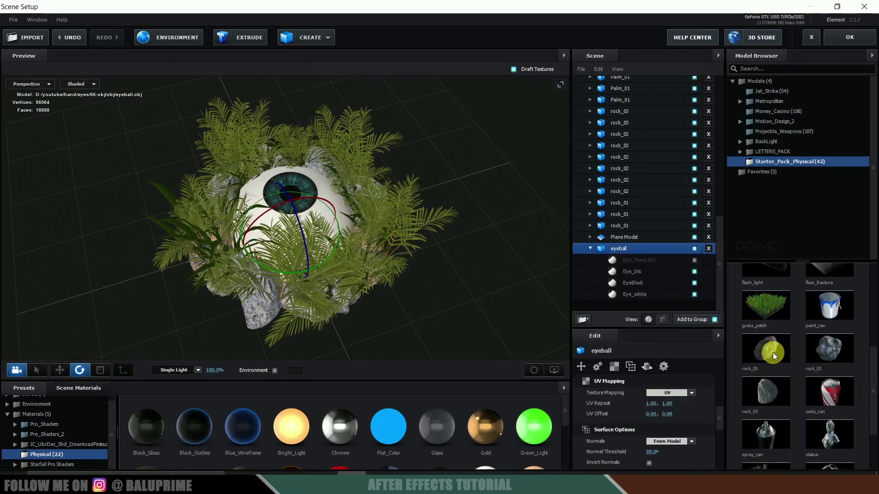
Step: Create a torus model and raise it above the eyeball
{"action": "left_click_drag", "start_coordinate": [498, 256], "coordinate": [488, 241]}
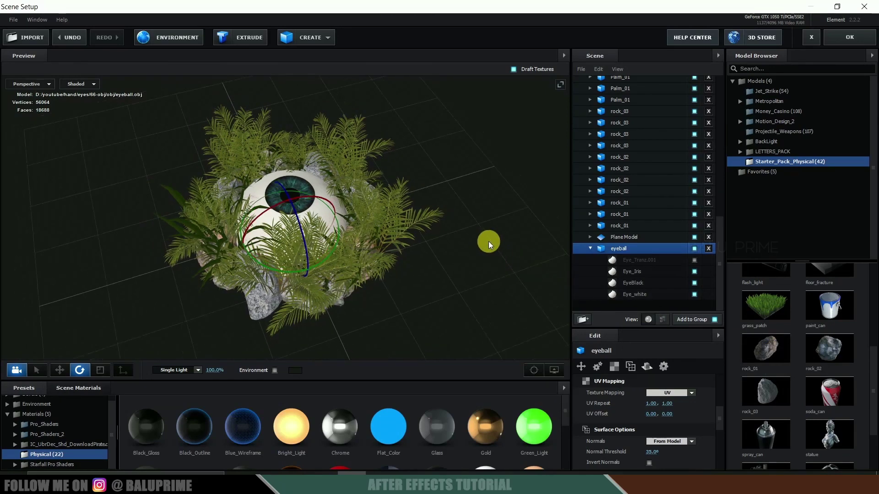
{"action": "left_click", "coordinate": [328, 40]}
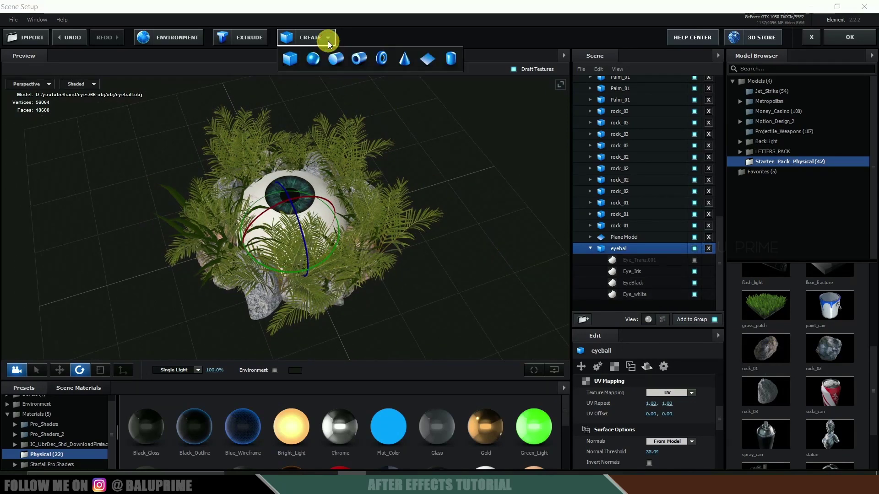
{"action": "left_click", "coordinate": [383, 60]}
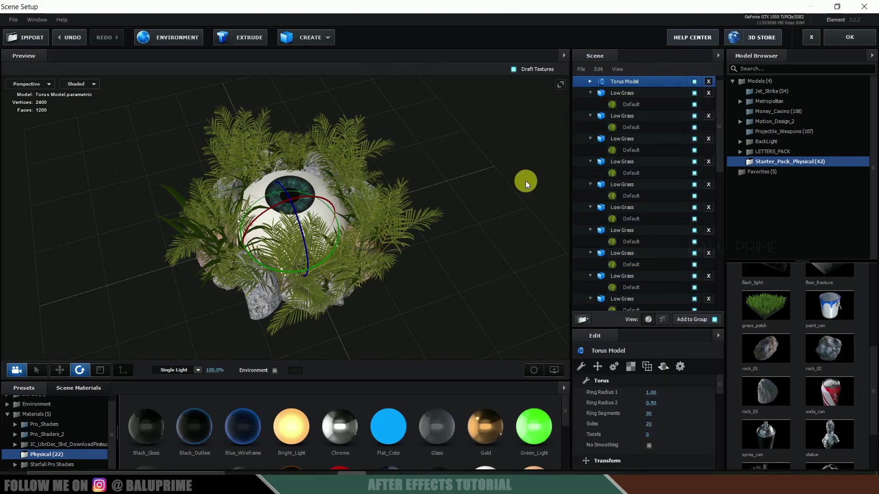
{"action": "key", "text": "w"}
{"action": "key", "text": "ctrl+z"}
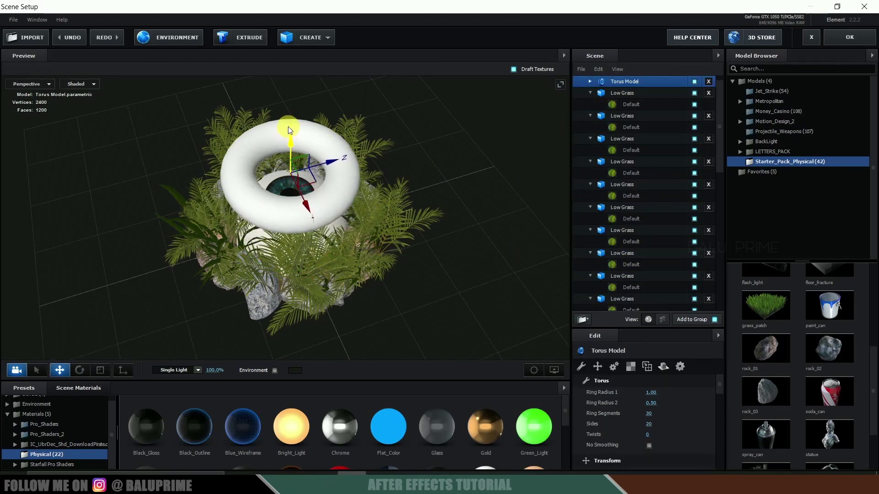
{"action": "left_click_drag", "start_coordinate": [287, 126], "coordinate": [287, 106]}
Step: Set the torus's Ring Radius 1 to 1.84, Ring Radius 2 to 1.71 and Ring Segments to 110
{"action": "left_click_drag", "start_coordinate": [653, 399], "coordinate": [708, 406]}
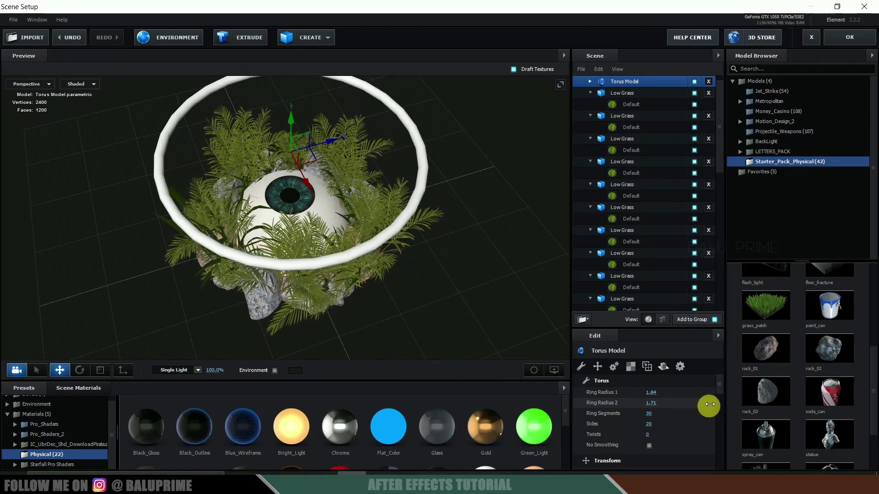
{"action": "left_click_drag", "start_coordinate": [504, 328], "coordinate": [475, 308]}
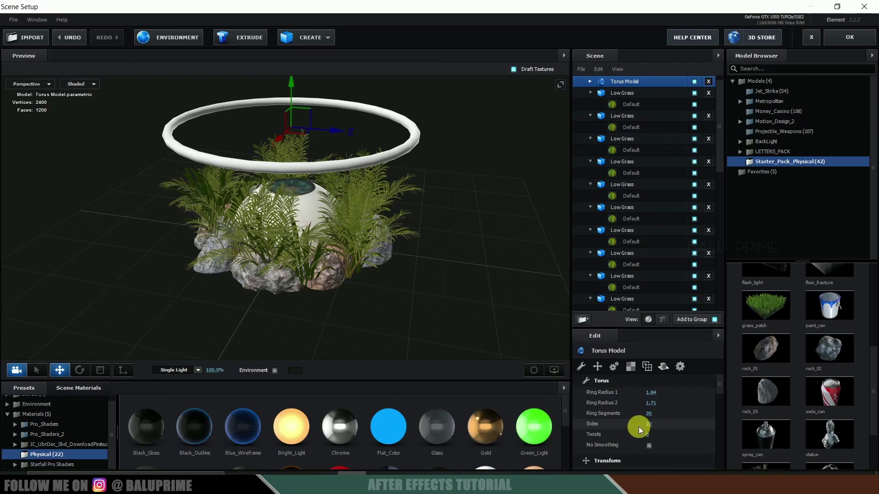
{"action": "left_click_drag", "start_coordinate": [656, 417], "coordinate": [838, 416]}
Step: Lower the torus around the plants and enlarge it to Ring Radius 1 of 2.12 and Ring Radius 2 of 1.99
{"action": "left_click_drag", "start_coordinate": [526, 225], "coordinate": [426, 183]}
{"action": "left_click_drag", "start_coordinate": [289, 96], "coordinate": [289, 160]}
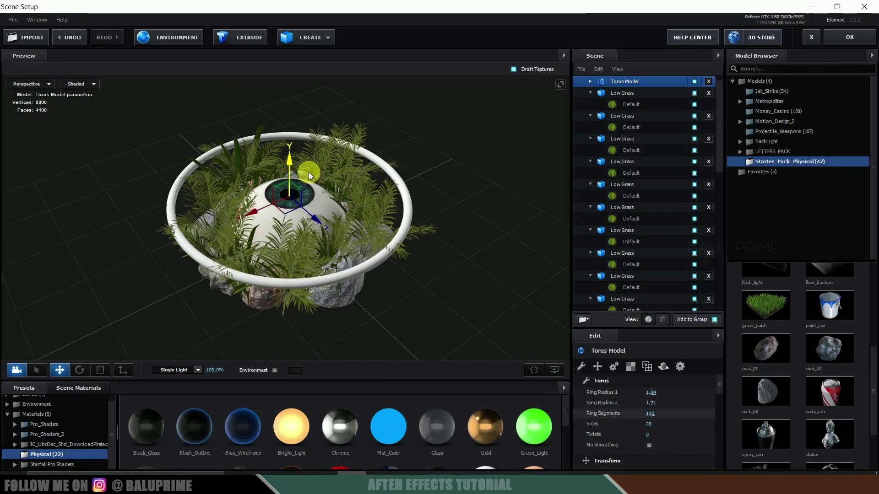
{"action": "mouse_move", "coordinate": [657, 403]}
{"action": "left_mouse_down"}
{"action": "mouse_move", "coordinate": [653, 394]}
{"action": "mouse_move", "coordinate": [665, 396]}
{"action": "mouse_move", "coordinate": [656, 406]}
{"action": "mouse_move", "coordinate": [671, 407]}
{"action": "left_mouse_up"}
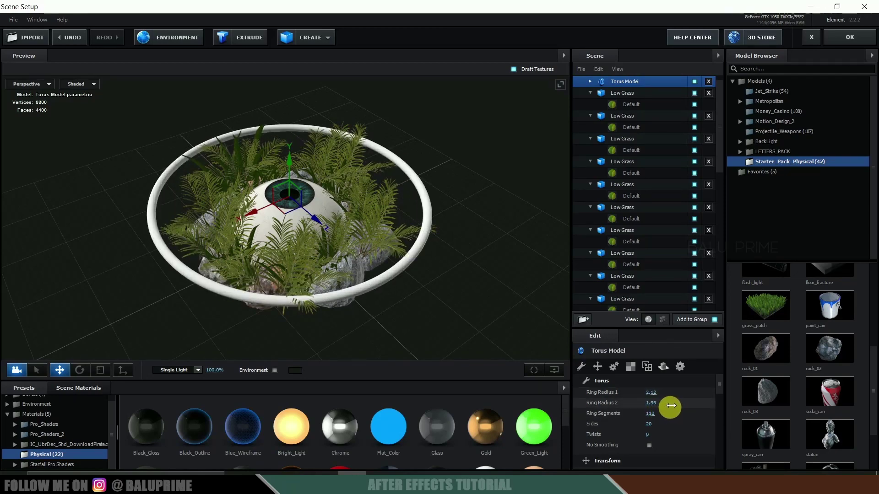
{"action": "left_click_drag", "start_coordinate": [434, 273], "coordinate": [438, 246]}
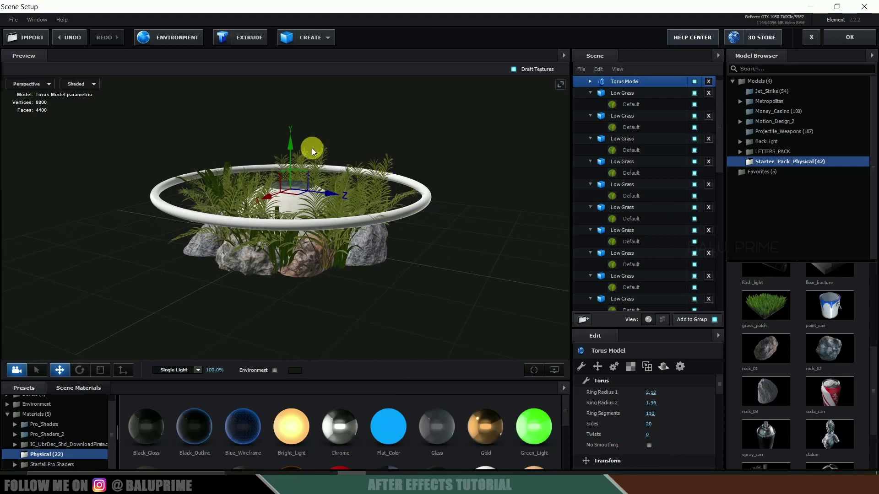
{"action": "mouse_move", "coordinate": [291, 142]}
{"action": "left_mouse_down"}
{"action": "mouse_move", "coordinate": [291, 155]}
{"action": "mouse_move", "coordinate": [292, 144]}
{"action": "left_mouse_up"}
{"action": "left_click_drag", "start_coordinate": [443, 229], "coordinate": [416, 254]}
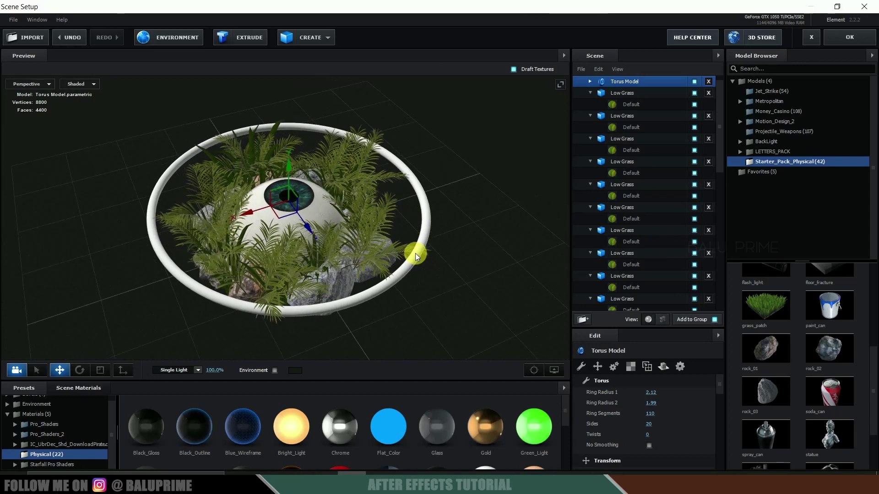
Step: Apply the Bright_Light material from the Physical presets to the torus model
{"action": "left_click", "coordinate": [590, 81]}
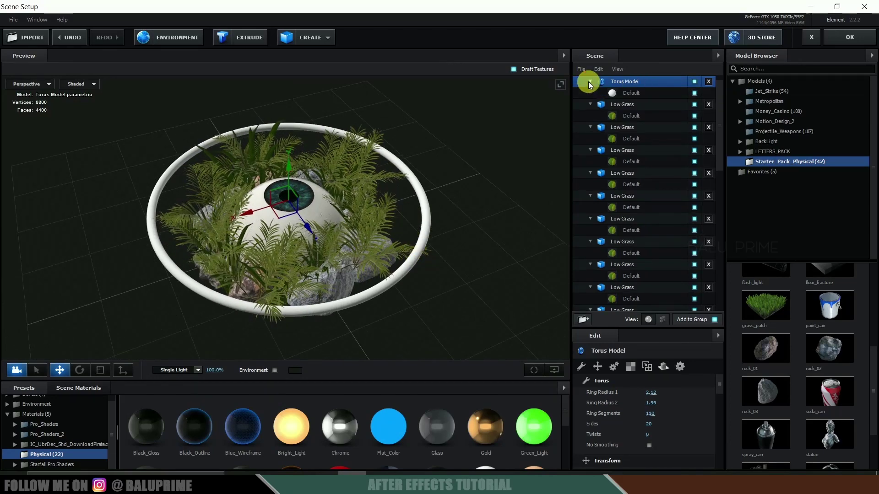
{"action": "left_click", "coordinate": [631, 94]}
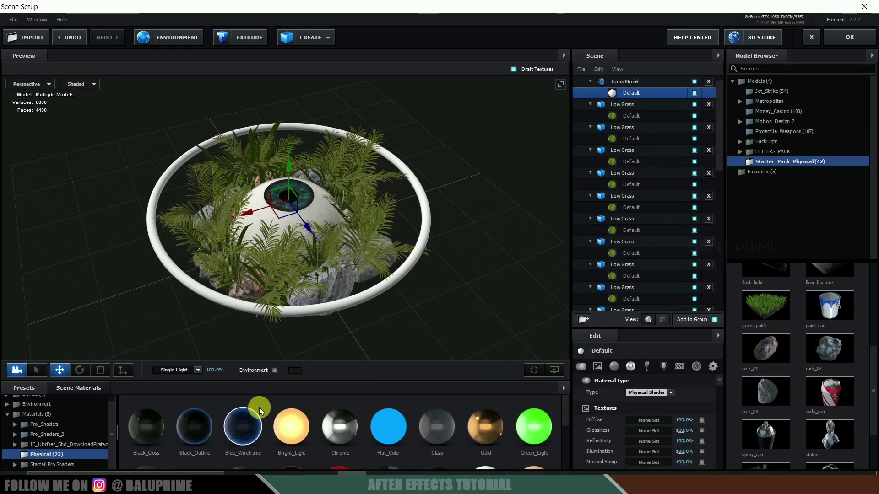
{"action": "left_click", "coordinate": [41, 456]}
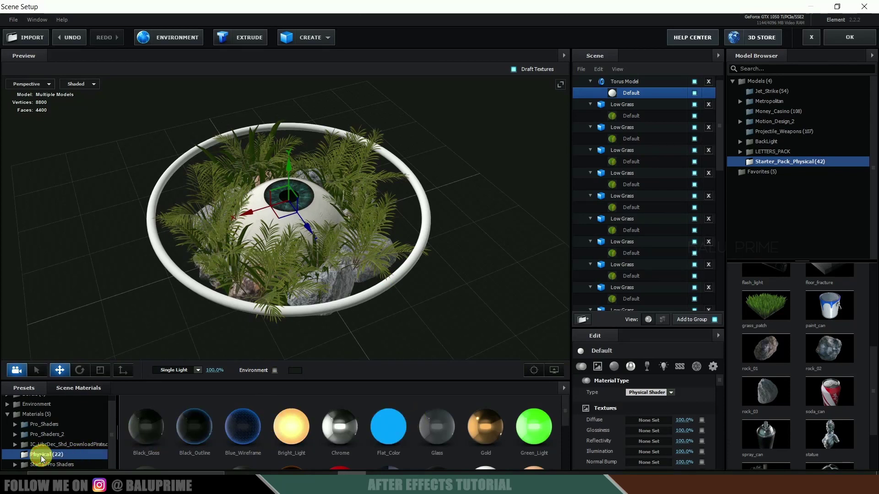
{"action": "scroll", "coordinate": [509, 439], "scroll_direction": "down", "scroll_amount": 1}
{"action": "scroll", "coordinate": [509, 439], "scroll_direction": "up", "scroll_amount": 1}
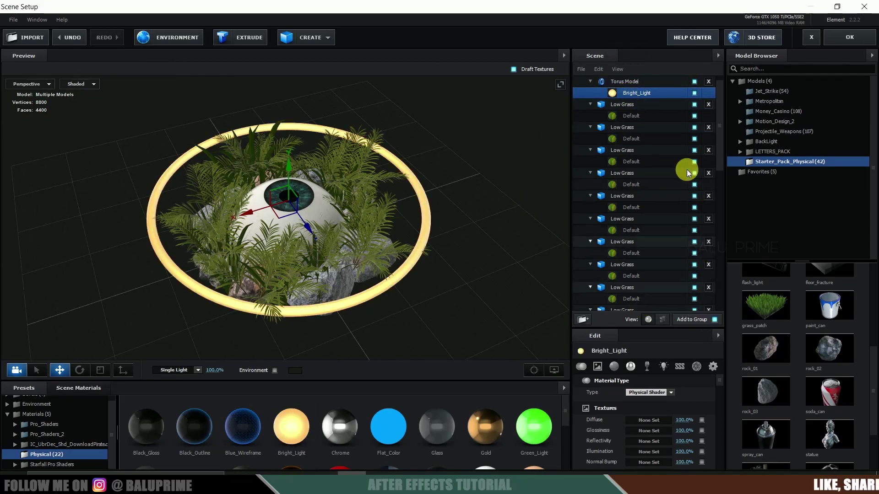
Step: Set the illumination color of the torus's Bright_Light material to orange FF7E00 and accept the scene
{"action": "scroll", "coordinate": [704, 415], "scroll_direction": "down", "scroll_amount": 4}
{"action": "scroll", "coordinate": [703, 415], "scroll_direction": "down", "scroll_amount": 6}
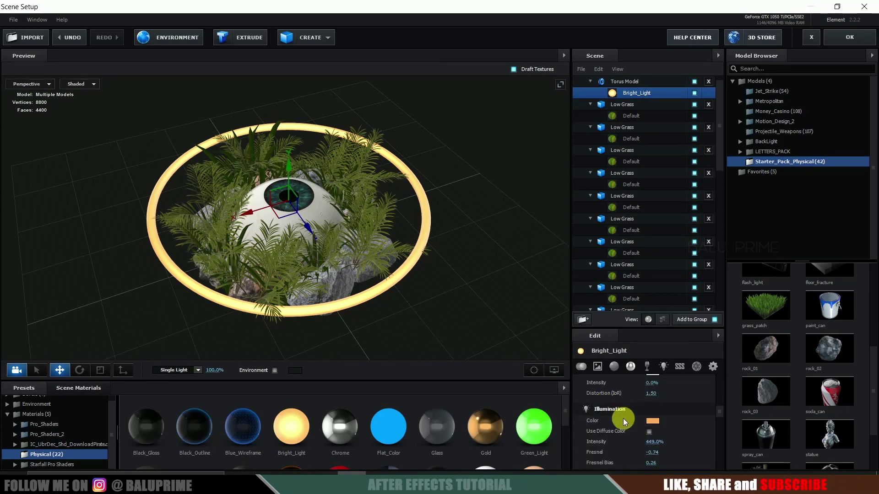
{"action": "left_click", "coordinate": [652, 420]}
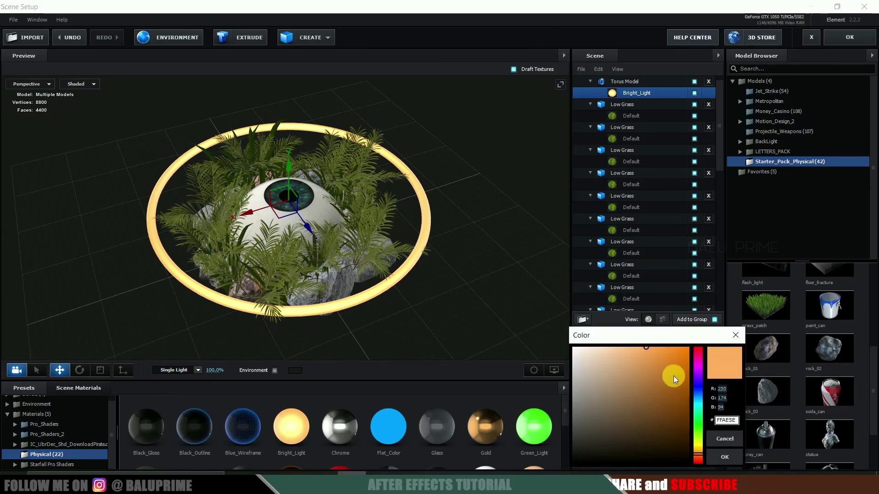
{"action": "left_click_drag", "start_coordinate": [674, 376], "coordinate": [735, 305]}
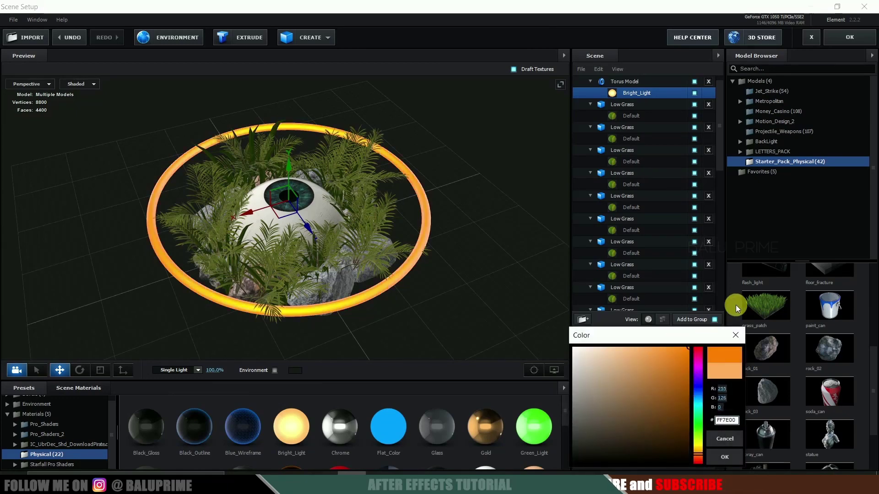
{"action": "left_click", "coordinate": [725, 457]}
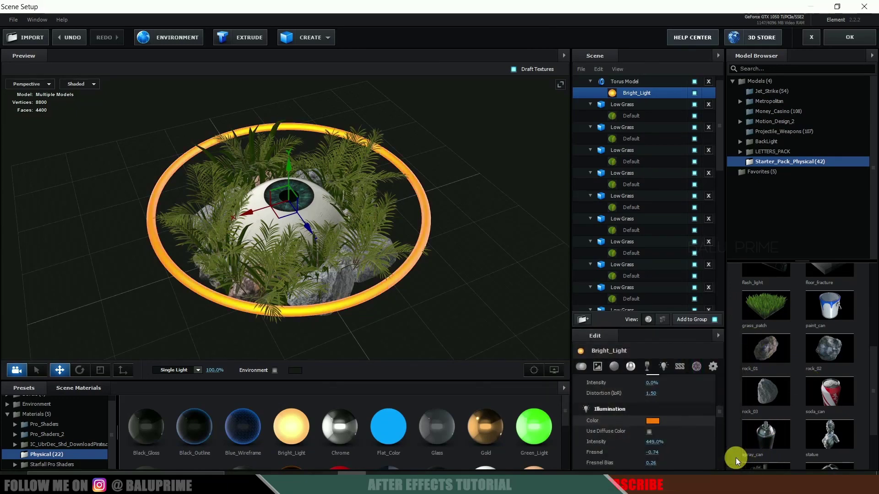
{"action": "left_click", "coordinate": [847, 40]}
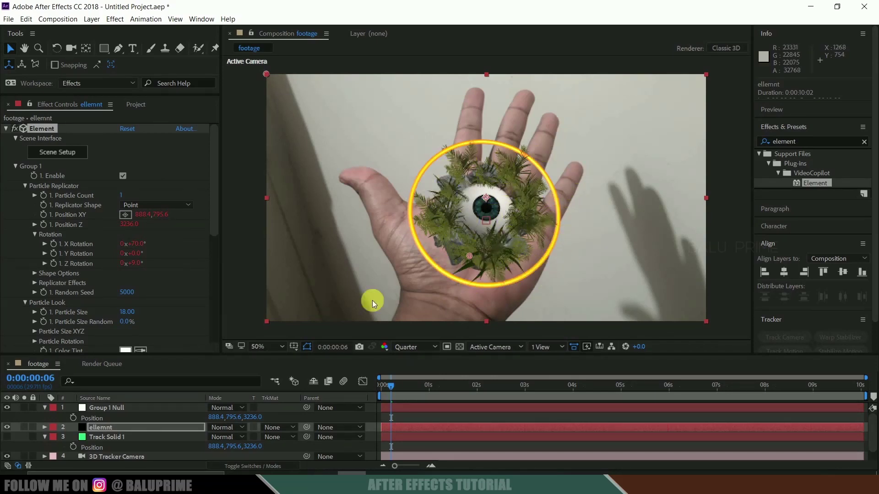
Step: Reopen the scene setup and reduce the torus to Ring Radius 1 of 1.83 and Ring Radius 2 of 1.70
{"action": "left_click", "coordinate": [58, 152]}
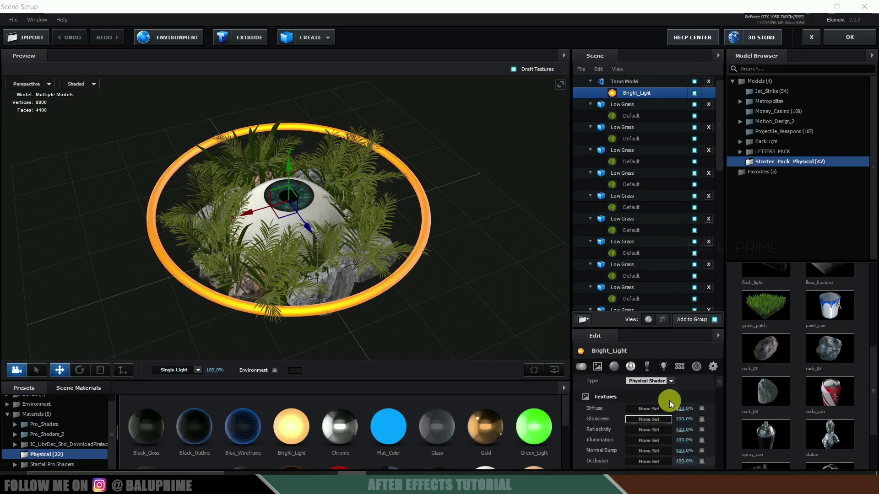
{"action": "left_click", "coordinate": [633, 80]}
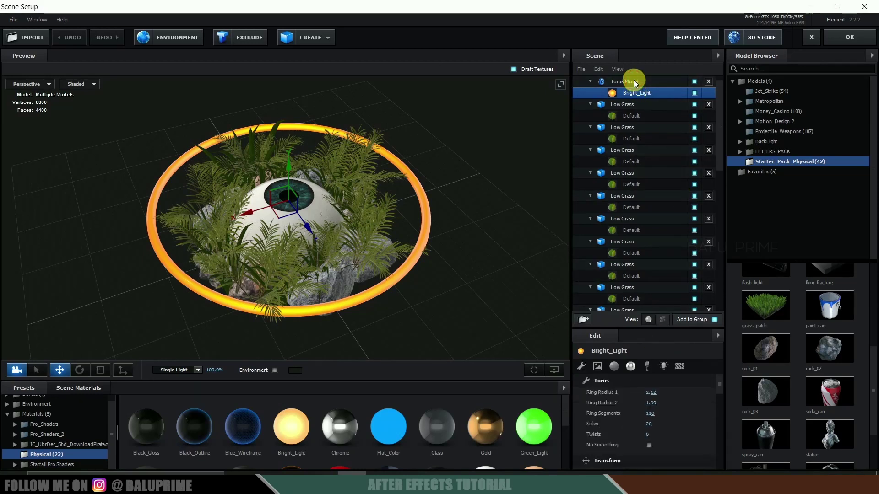
{"action": "left_click_drag", "start_coordinate": [650, 393], "coordinate": [640, 406]}
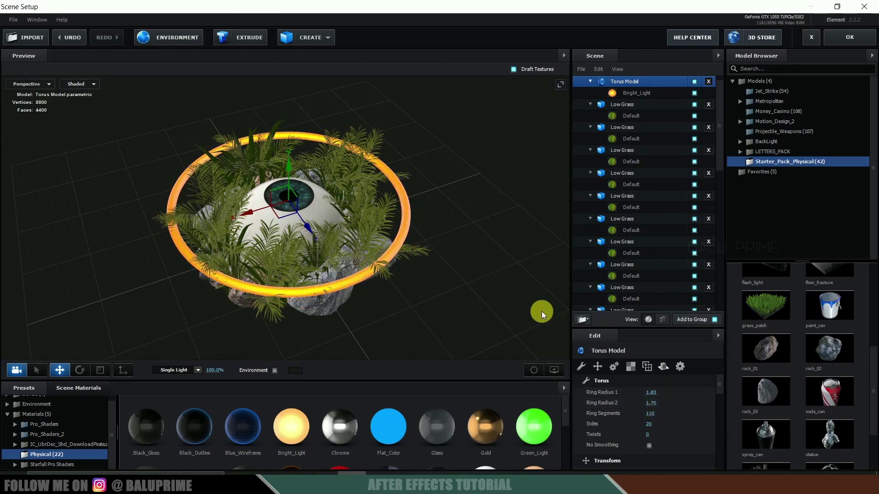
Step: Raise the torus above its current height around the upper part of the eyeball and plants, and accept the scene
{"action": "left_click_drag", "start_coordinate": [463, 317], "coordinate": [486, 339]}
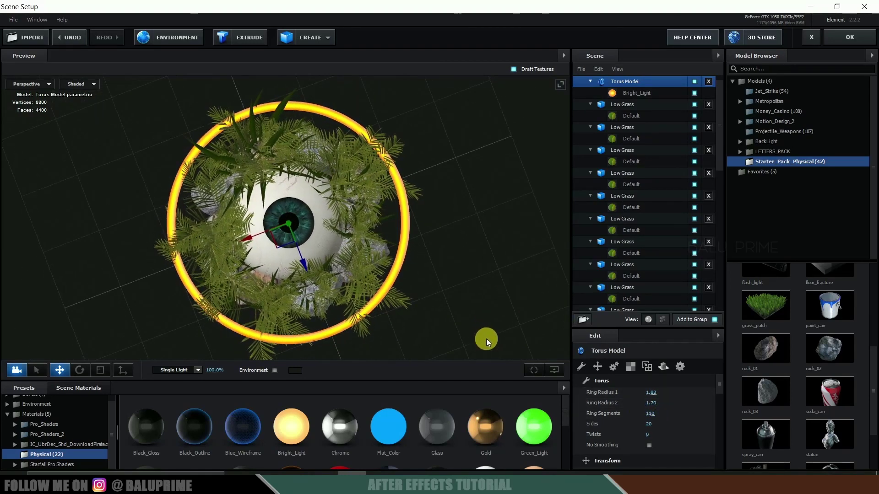
{"action": "left_click_drag", "start_coordinate": [457, 268], "coordinate": [320, 186]}
{"action": "left_click_drag", "start_coordinate": [284, 144], "coordinate": [284, 126]}
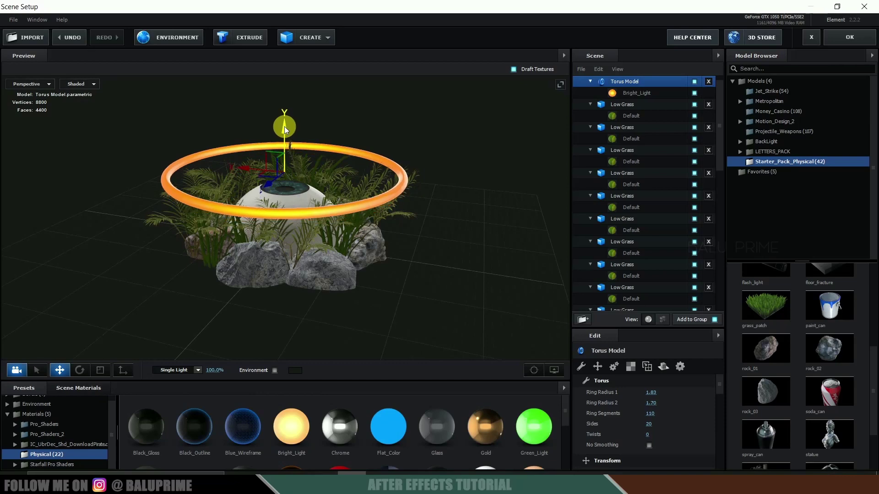
{"action": "left_click_drag", "start_coordinate": [440, 239], "coordinate": [453, 257]}
{"action": "left_click", "coordinate": [850, 38]}
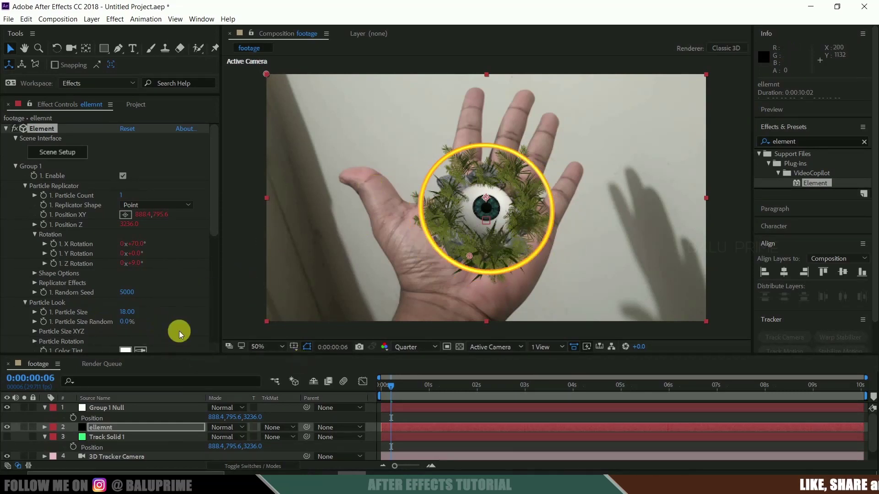
Step: Enable ambient occlusion in the render settings of the ellemnt layer's Element effect
{"action": "key", "text": "Return"}
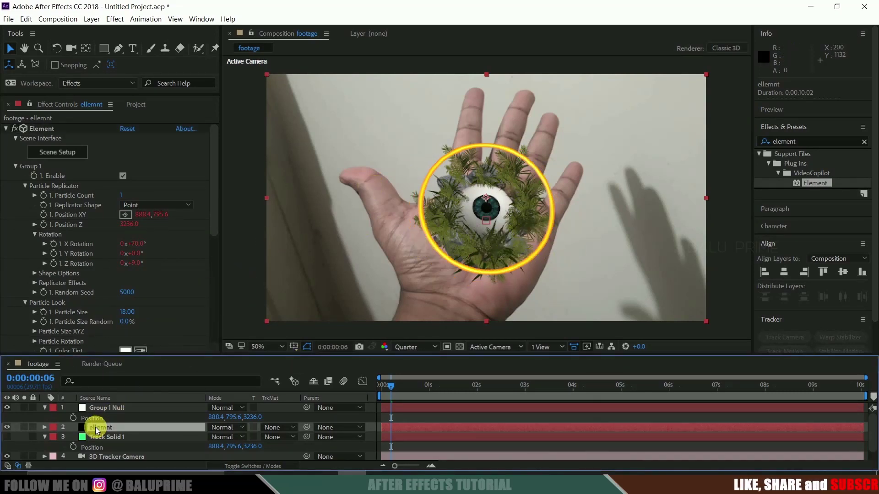
{"action": "left_click_drag", "start_coordinate": [213, 151], "coordinate": [211, 291]}
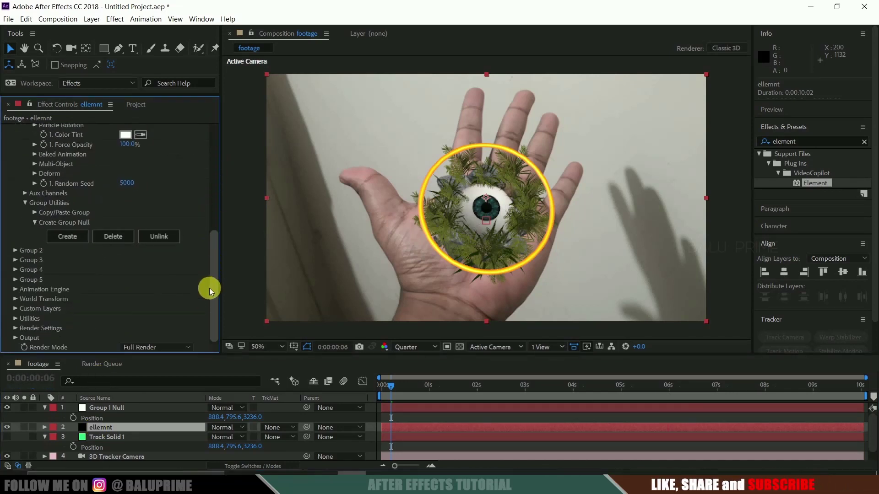
{"action": "left_click", "coordinate": [13, 330]}
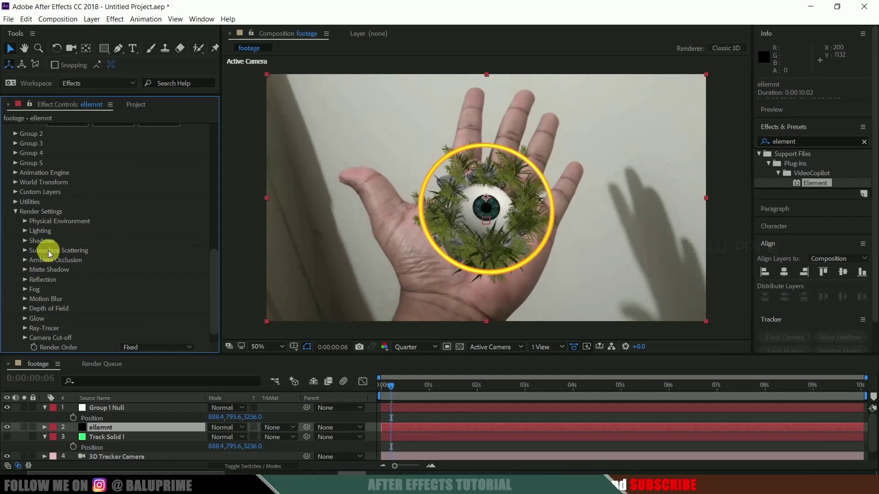
{"action": "left_click", "coordinate": [24, 262]}
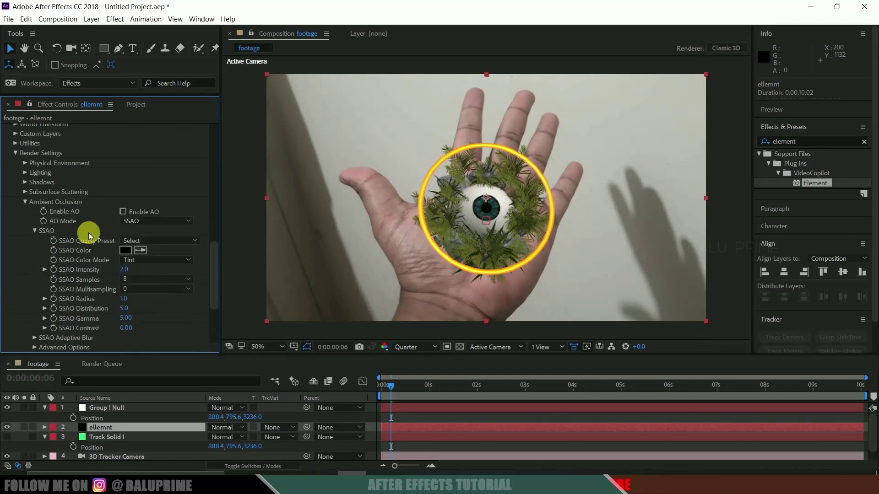
{"action": "left_click", "coordinate": [122, 211]}
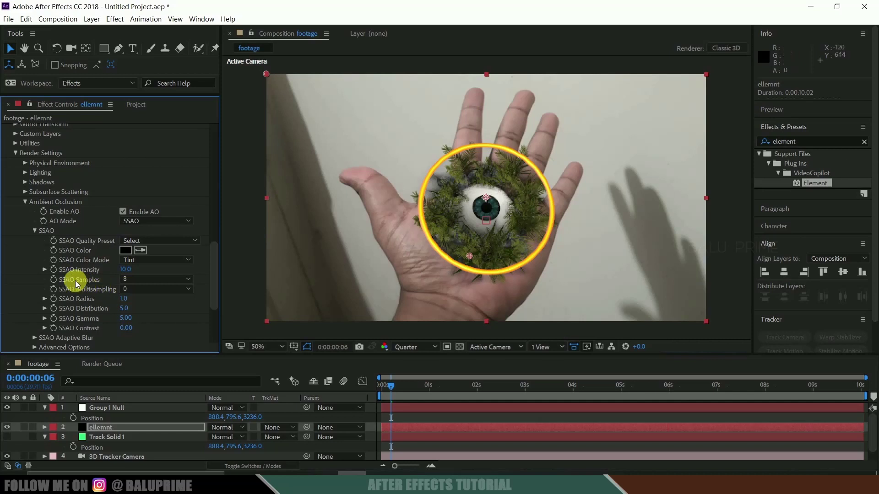
Step: Set the ambient occlusion's SSAO Samples to 64 and SSAO Intensity to 8
{"action": "left_click", "coordinate": [133, 279]}
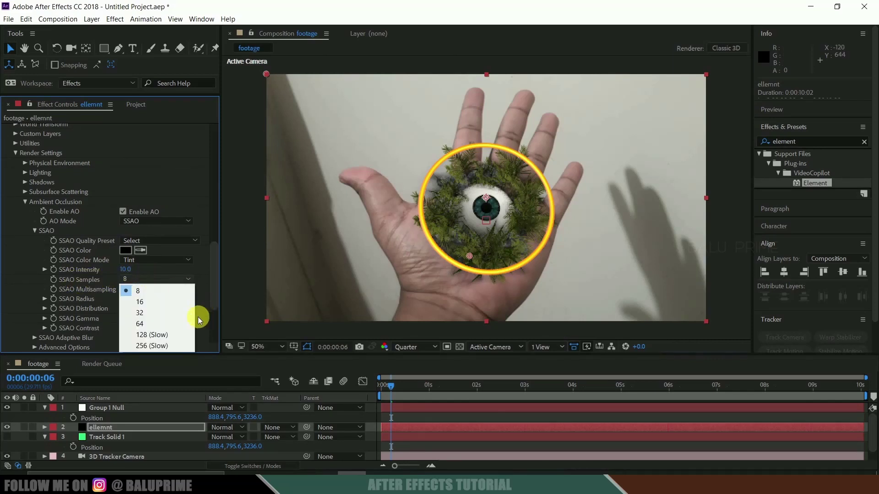
{"action": "left_click", "coordinate": [155, 324]}
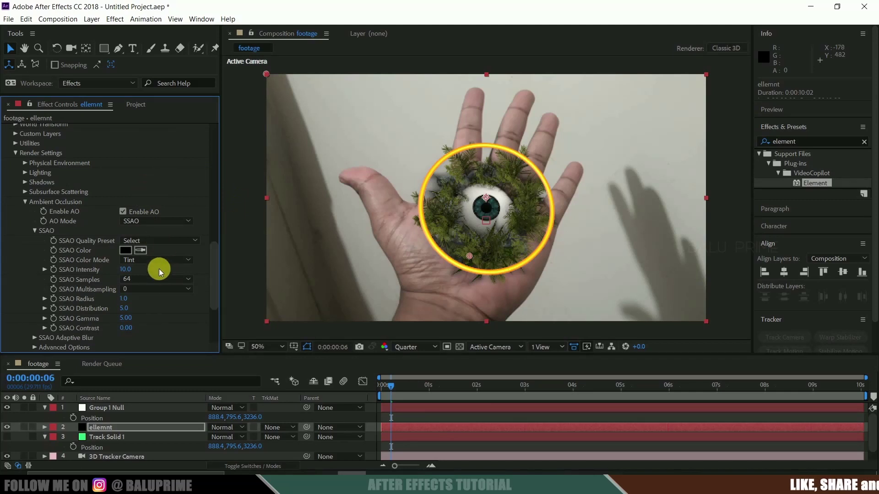
{"action": "left_click", "coordinate": [125, 270]}
{"action": "type", "text": "8"}
{"action": "key", "text": "Return"}
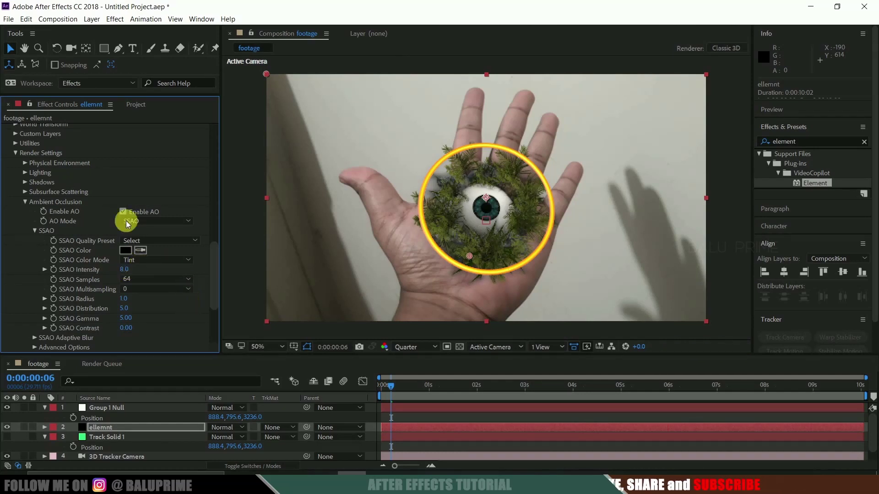
Step: Try the Glow option in the Element effect's render settings and turn it off again
{"action": "scroll", "coordinate": [169, 165], "scroll_direction": "up", "scroll_amount": 8}
{"action": "scroll", "coordinate": [180, 182], "scroll_direction": "up", "scroll_amount": 5}
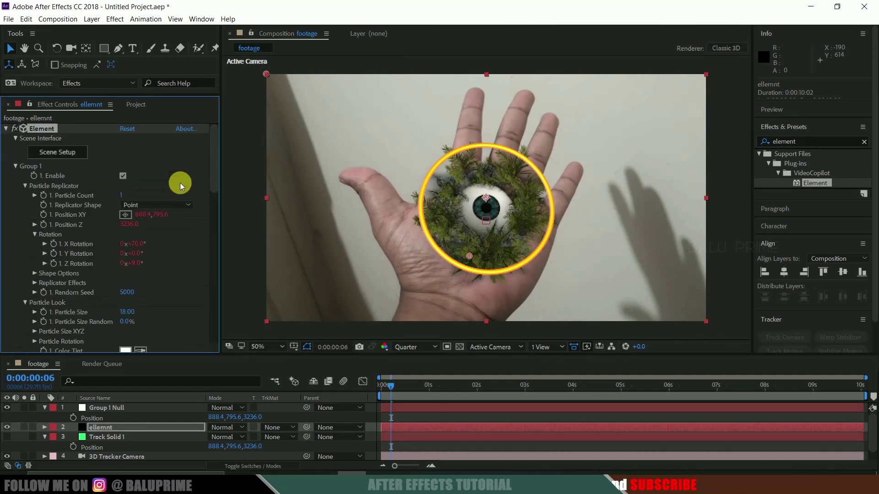
{"action": "scroll", "coordinate": [190, 281], "scroll_direction": "down", "scroll_amount": 12}
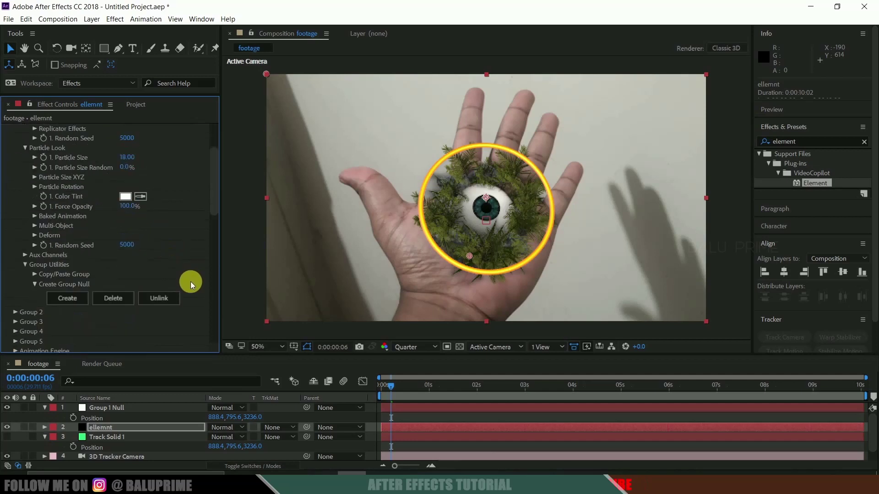
{"action": "scroll", "coordinate": [191, 281], "scroll_direction": "down", "scroll_amount": 2}
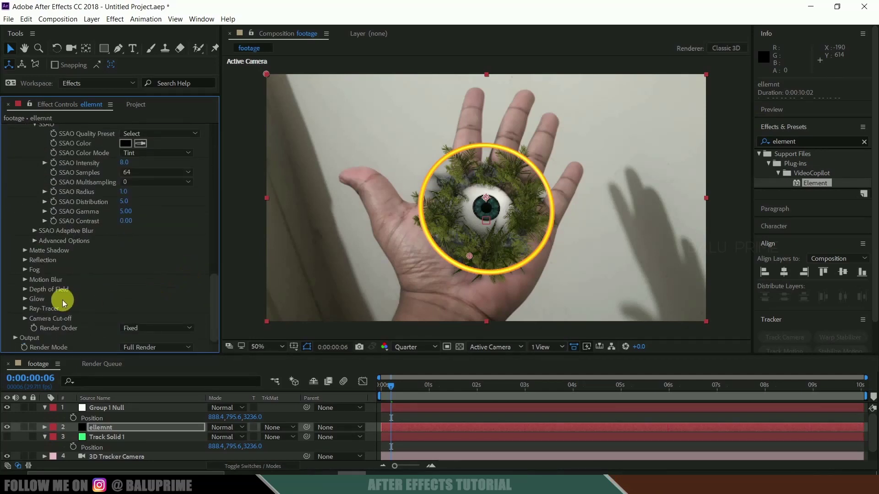
{"action": "left_click", "coordinate": [23, 298]}
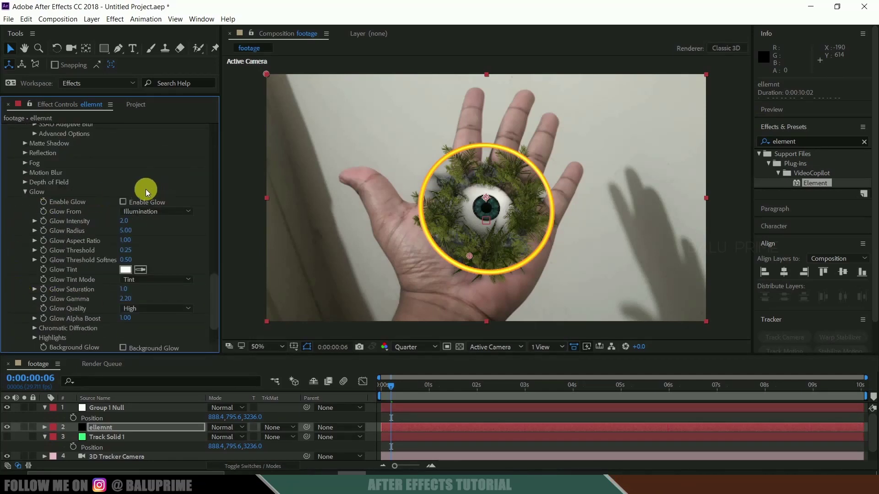
{"action": "left_click", "coordinate": [122, 202]}
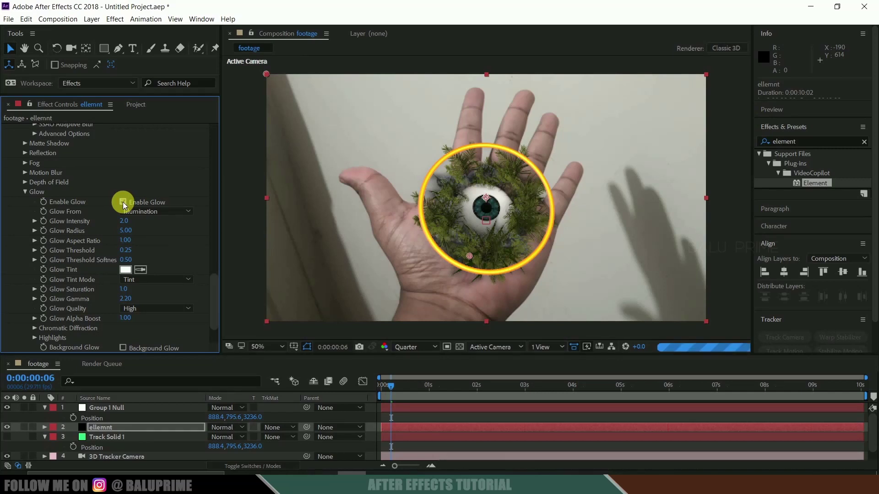
{"action": "left_click", "coordinate": [122, 202]}
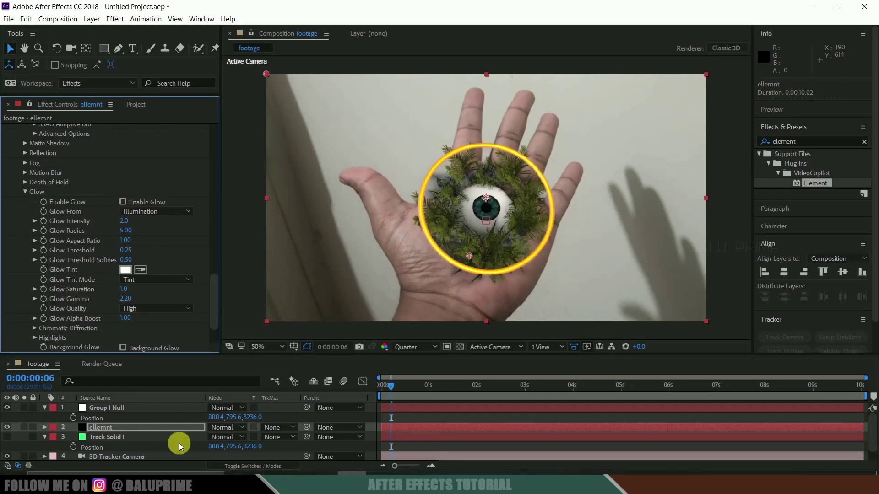
Step: Duplicate the ellemnt layer and set the upper copy's Element output to show only the Illumination pass
{"action": "left_click", "coordinate": [92, 428]}
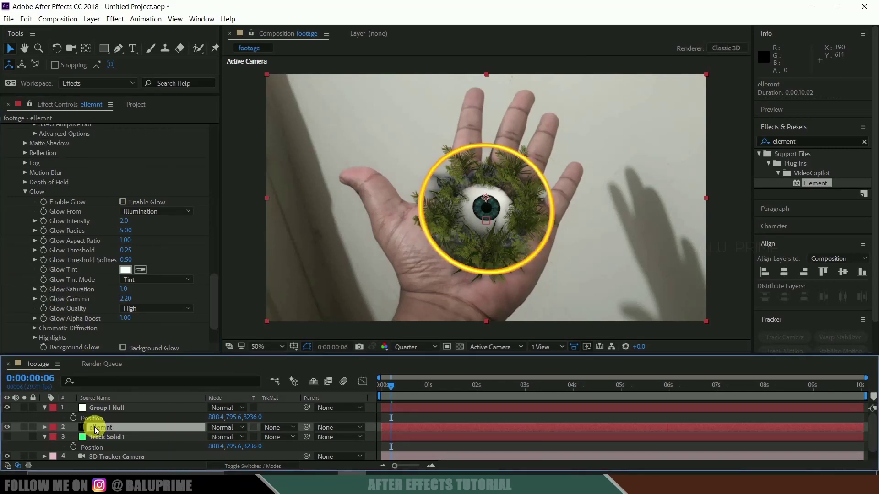
{"action": "key", "text": "ctrl+d"}
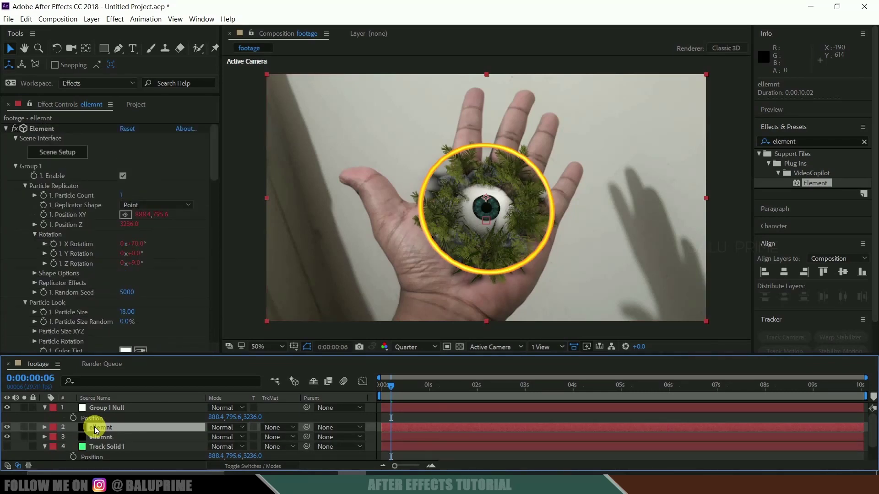
{"action": "scroll", "coordinate": [213, 189], "scroll_direction": "down", "scroll_amount": 5}
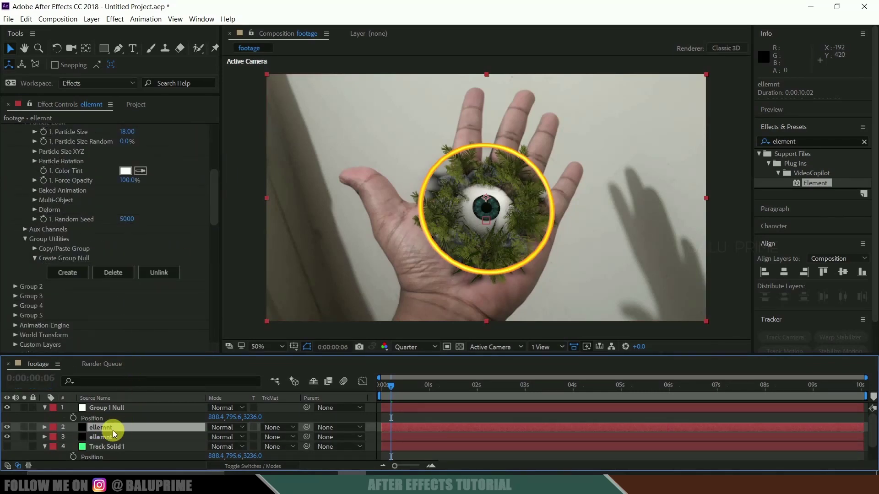
{"action": "left_click_drag", "start_coordinate": [214, 206], "coordinate": [204, 349]}
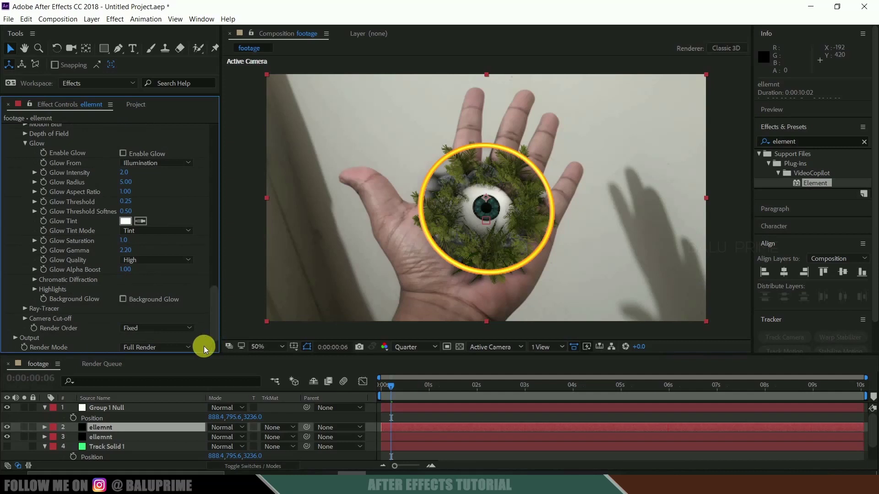
{"action": "left_click", "coordinate": [15, 339]}
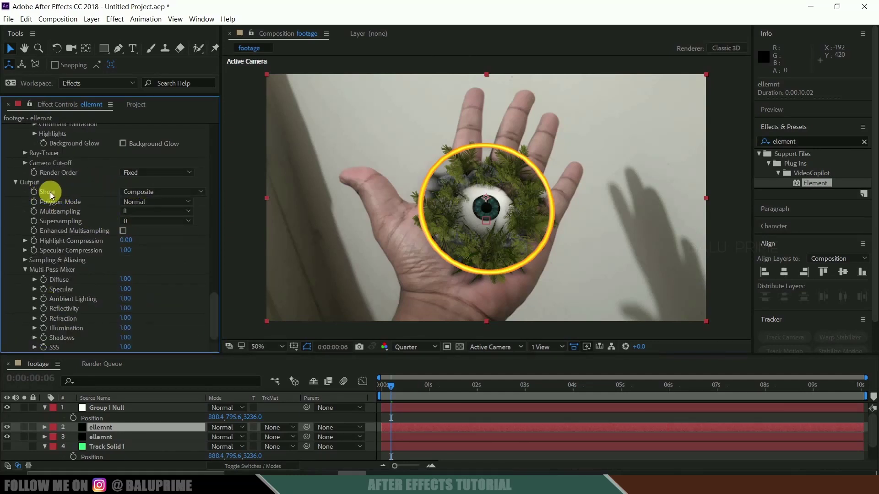
{"action": "left_click", "coordinate": [150, 194]}
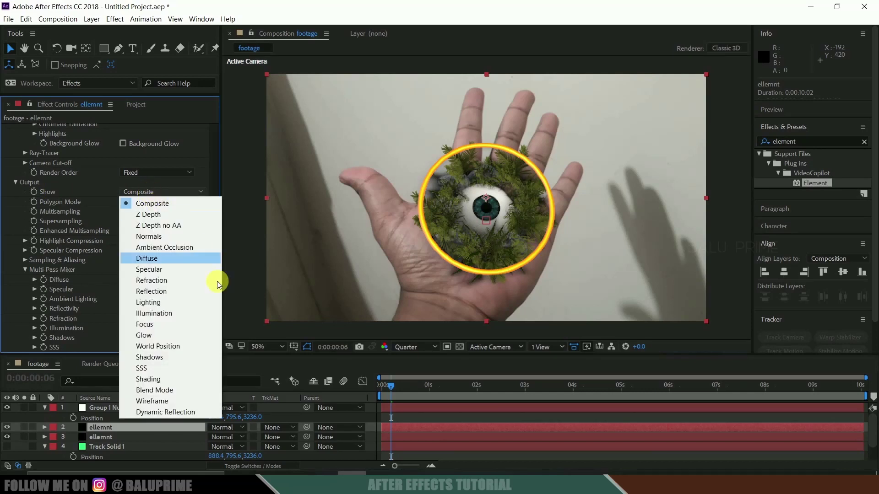
{"action": "key", "text": "Escape"}
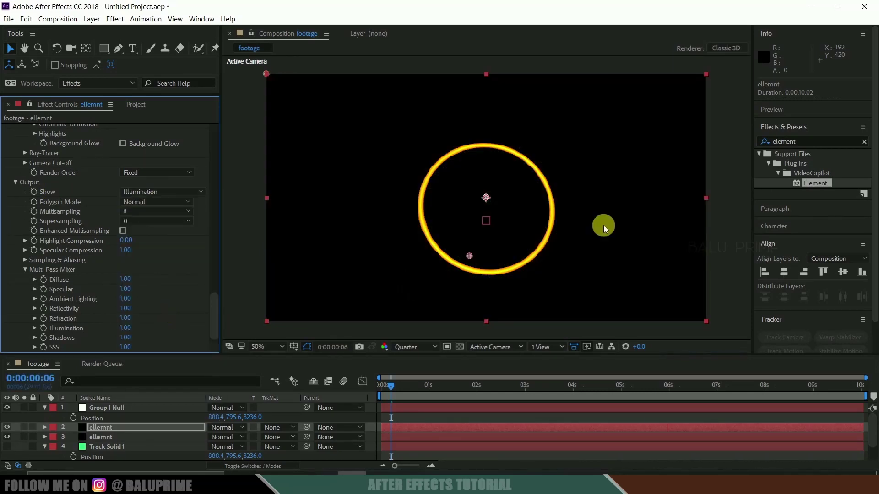
Step: Apply the Deep Glow effect to the upper ellemnt layer and set the layer's blending mode to Add
{"action": "left_click", "coordinate": [799, 142]}
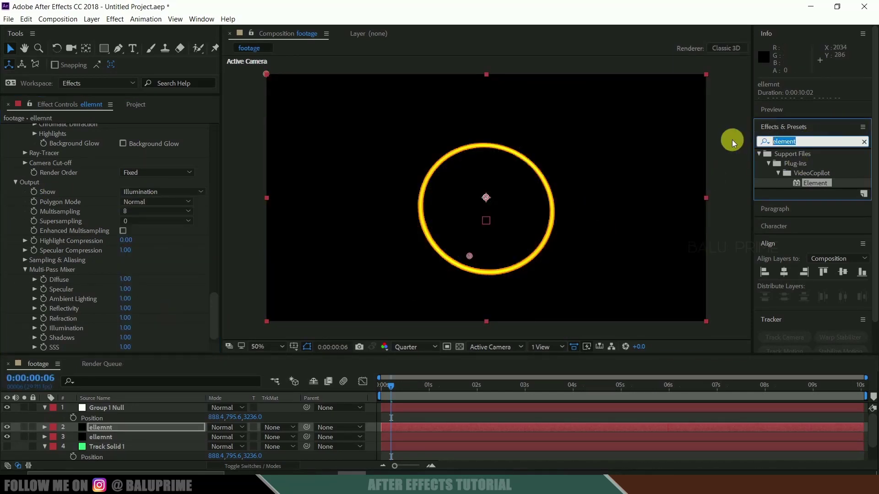
{"action": "type", "text": "glow"}
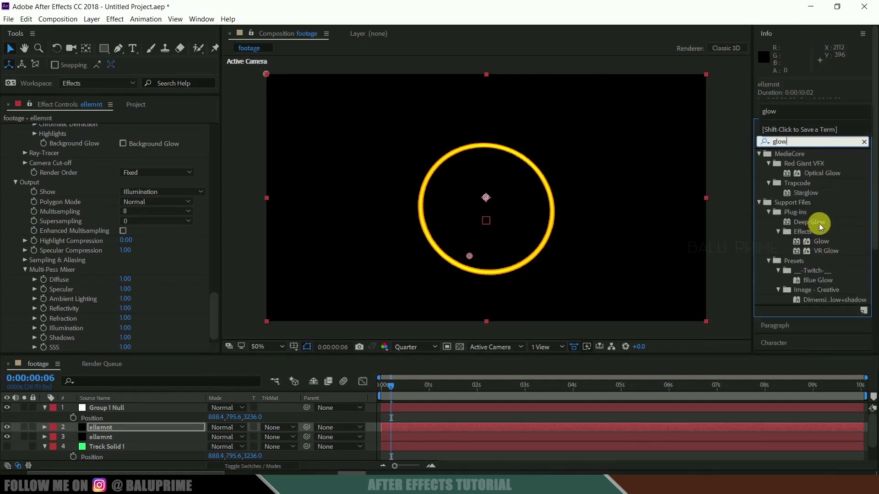
{"action": "left_click_drag", "start_coordinate": [807, 222], "coordinate": [100, 428]}
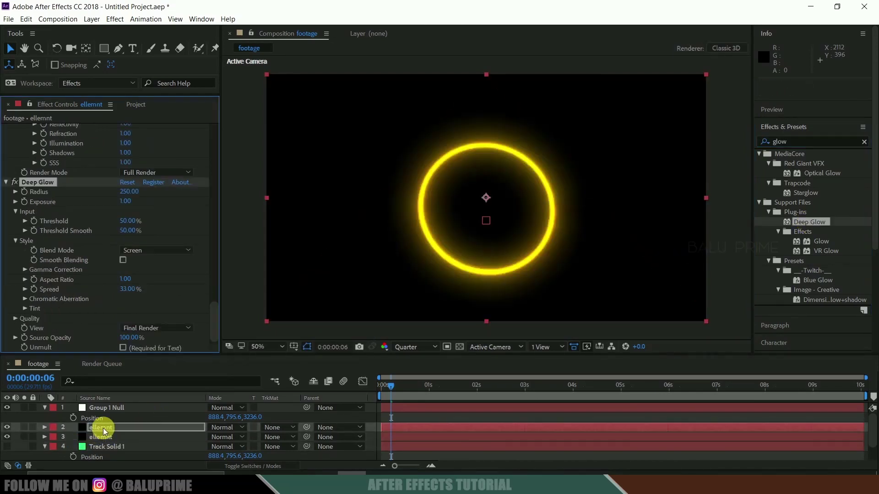
{"action": "left_click", "coordinate": [234, 429]}
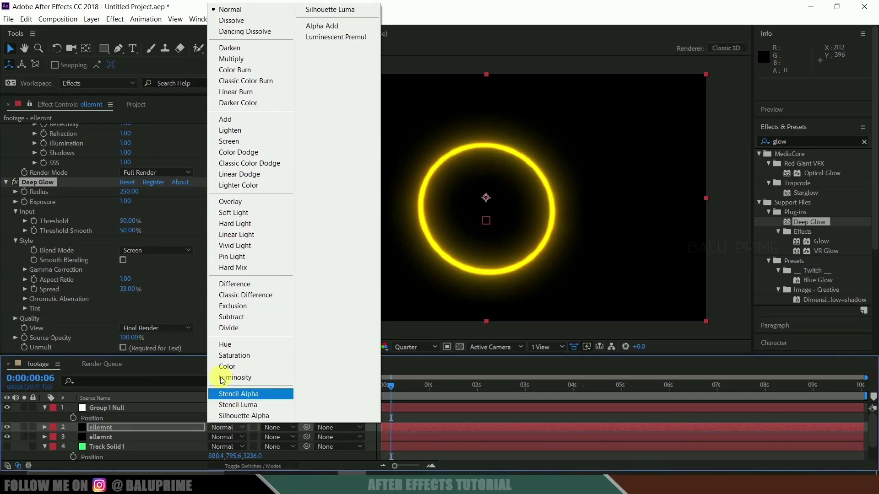
{"action": "left_click", "coordinate": [227, 120]}
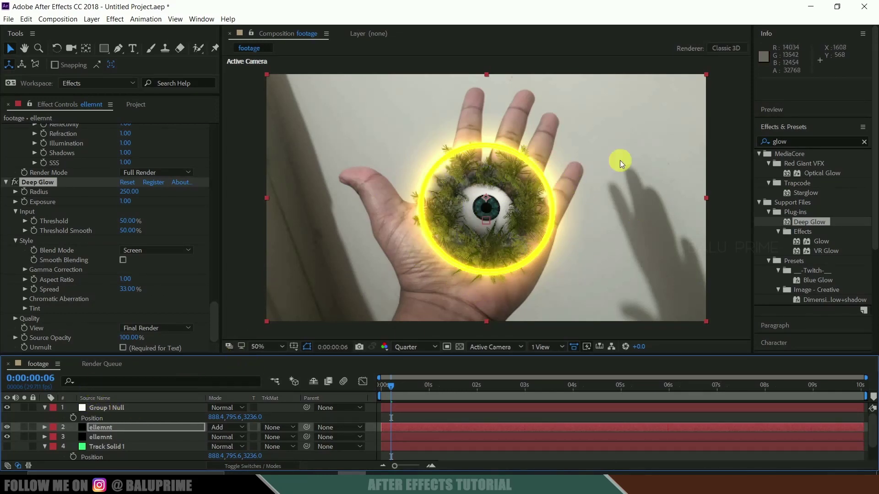
Step: Apply VC Color Vibrance to the upper ellemnt layer and set the effect's color to violet
{"action": "left_click", "coordinate": [813, 145]}
{"action": "type", "text": "vc"}
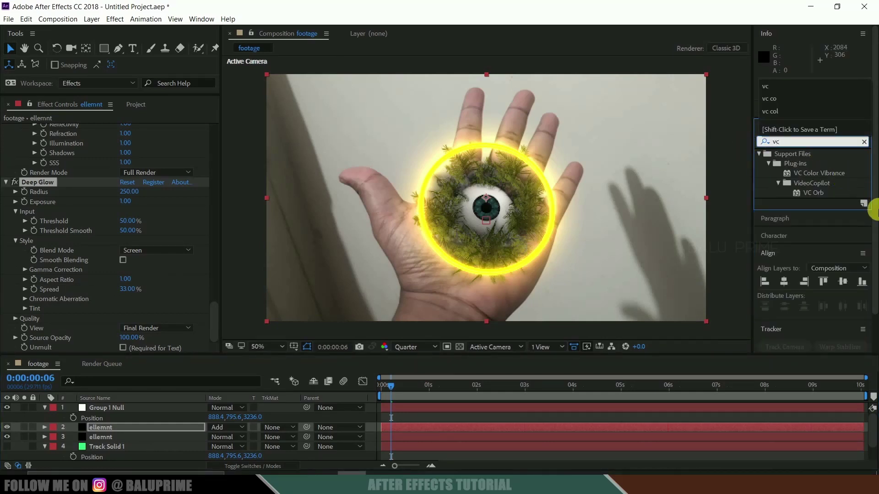
{"action": "left_click_drag", "start_coordinate": [817, 174], "coordinate": [116, 427]}
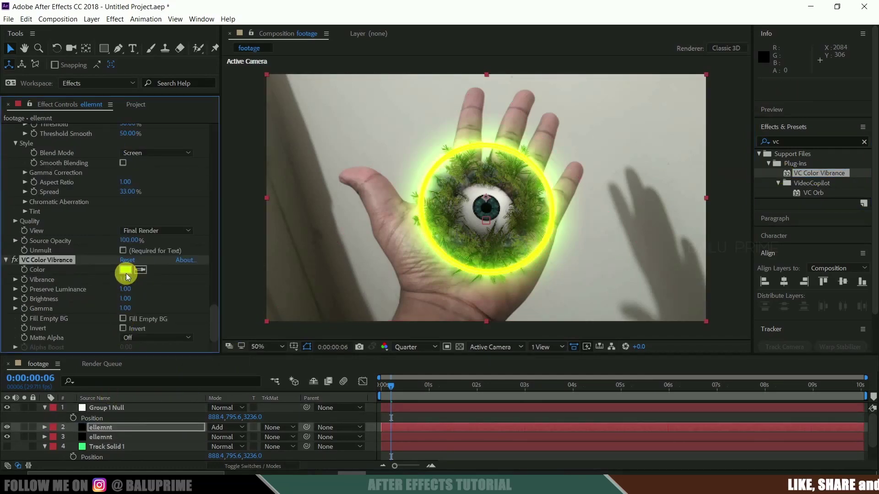
{"action": "left_click", "coordinate": [125, 270]}
{"action": "left_click", "coordinate": [762, 394]}
{"action": "left_click", "coordinate": [852, 276]}
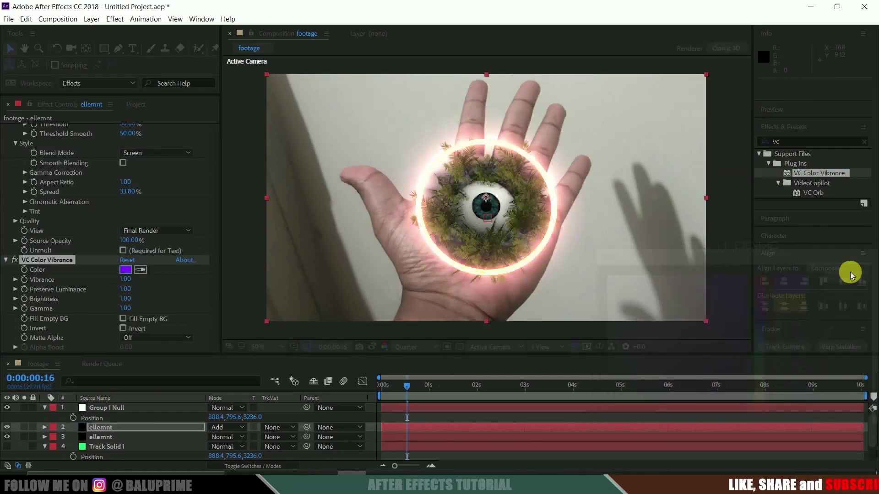
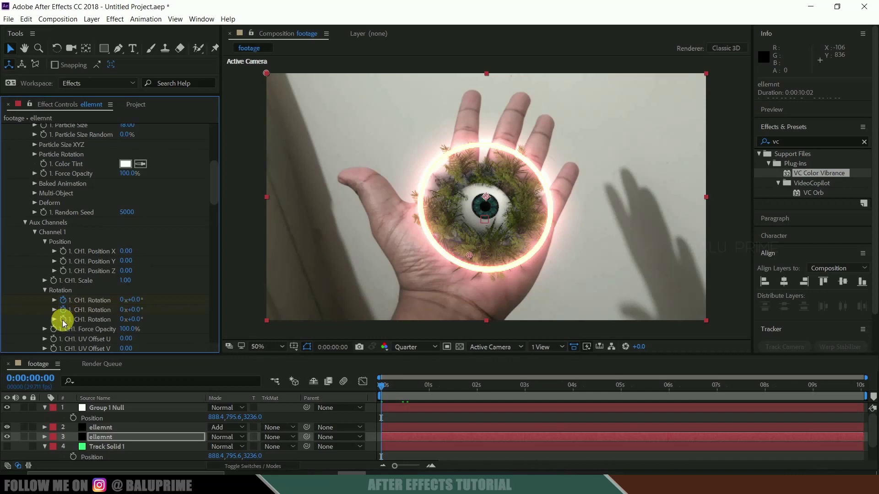
Step: At 0:00:00:29, add keyframes for the lower ellemnt layer's Channel 1 X, Y and Z rotation without changing their values
{"action": "left_click", "coordinate": [427, 388]}
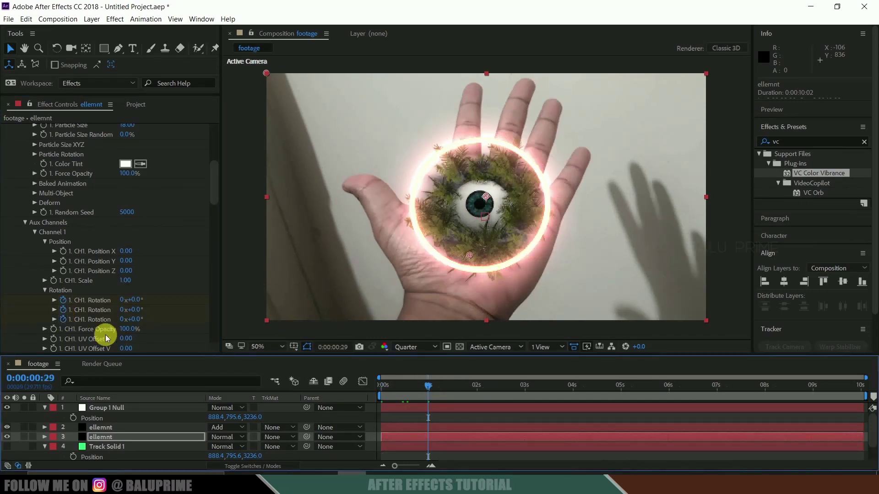
{"action": "left_click", "coordinate": [125, 438]}
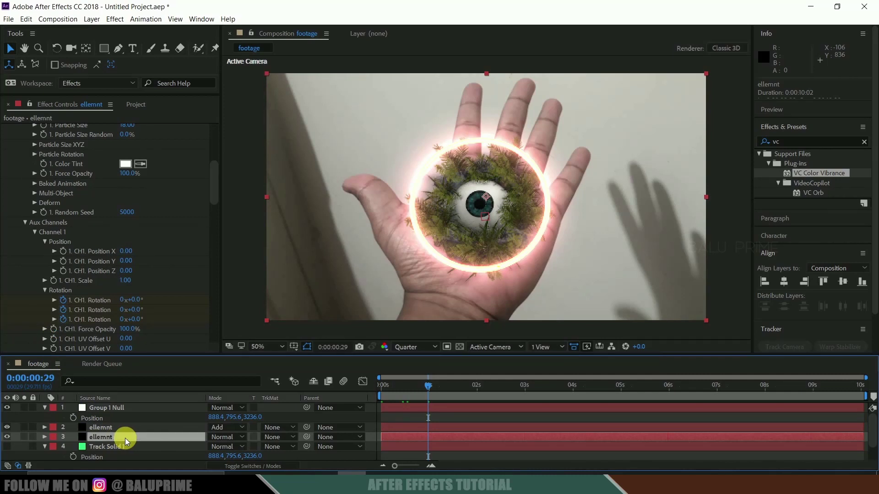
{"action": "key", "text": "u"}
{"action": "scroll", "coordinate": [123, 437], "scroll_direction": "down", "scroll_amount": 3}
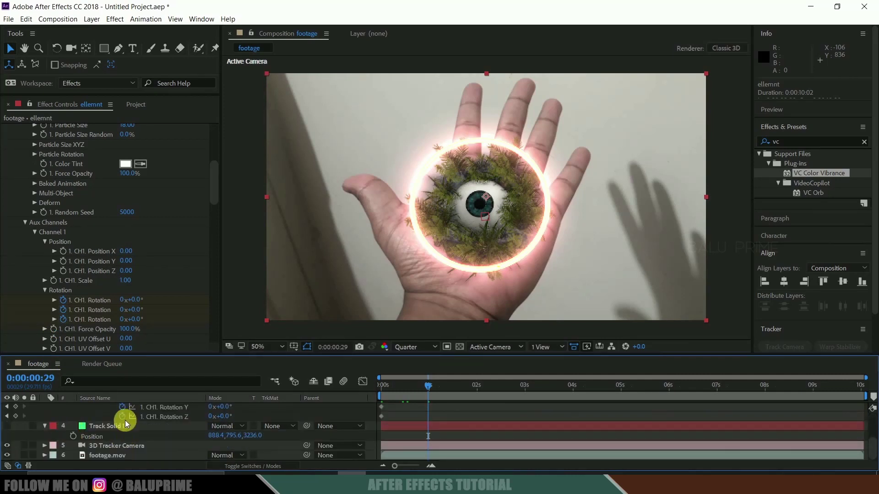
{"action": "scroll", "coordinate": [38, 430], "scroll_direction": "up", "scroll_amount": 3}
{"action": "left_click", "coordinate": [17, 426]}
{"action": "left_click", "coordinate": [16, 436]}
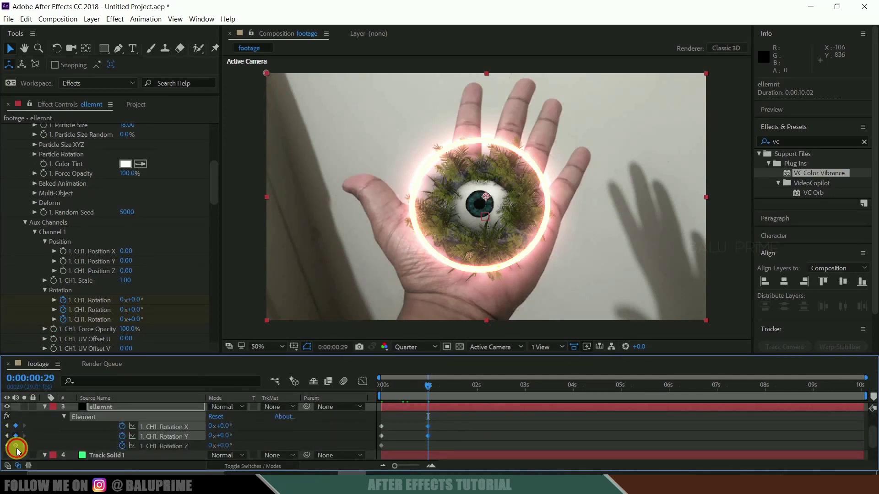
{"action": "left_click", "coordinate": [17, 446]}
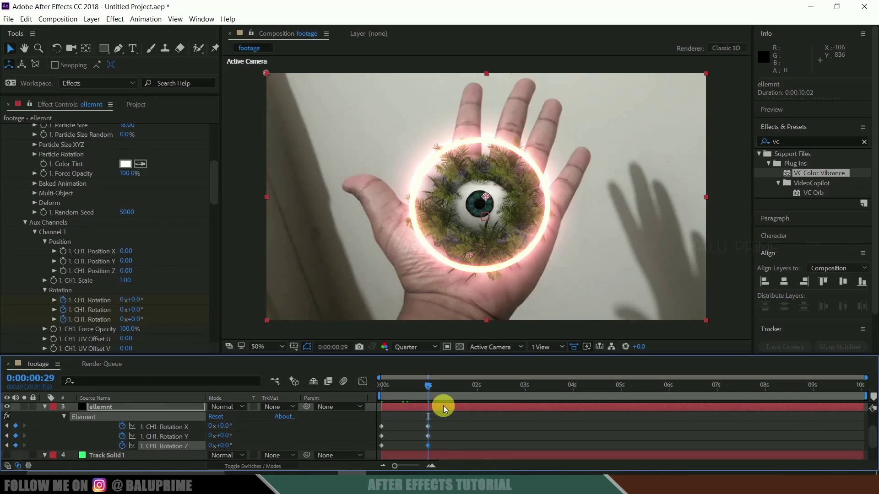
Step: At 0:00:02:00, keyframe the lower ellemnt layer's Channel 1 Y rotation at 25°
{"action": "left_click_drag", "start_coordinate": [430, 382], "coordinate": [477, 386]}
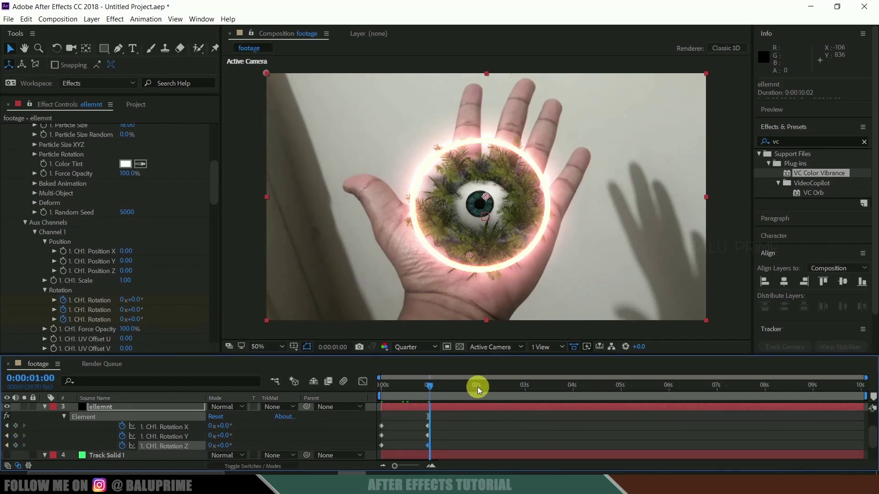
{"action": "left_click", "coordinate": [138, 310]}
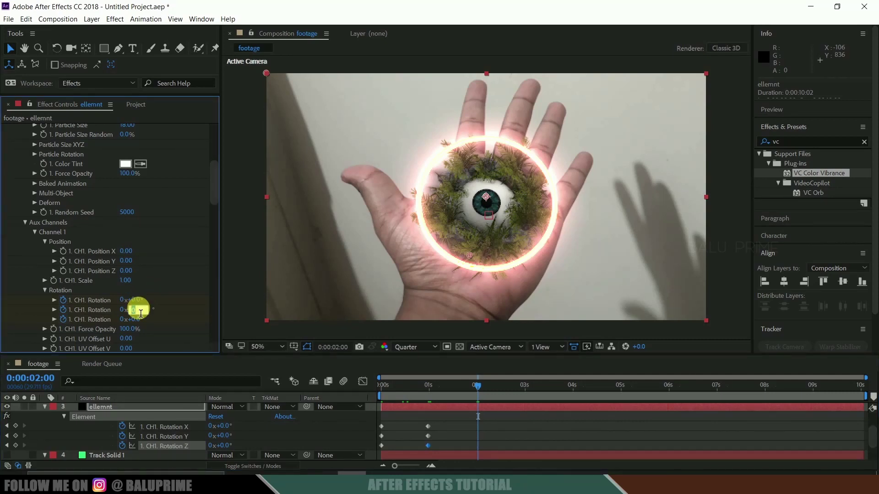
{"action": "type", "text": "25"}
{"action": "key", "text": "Return"}
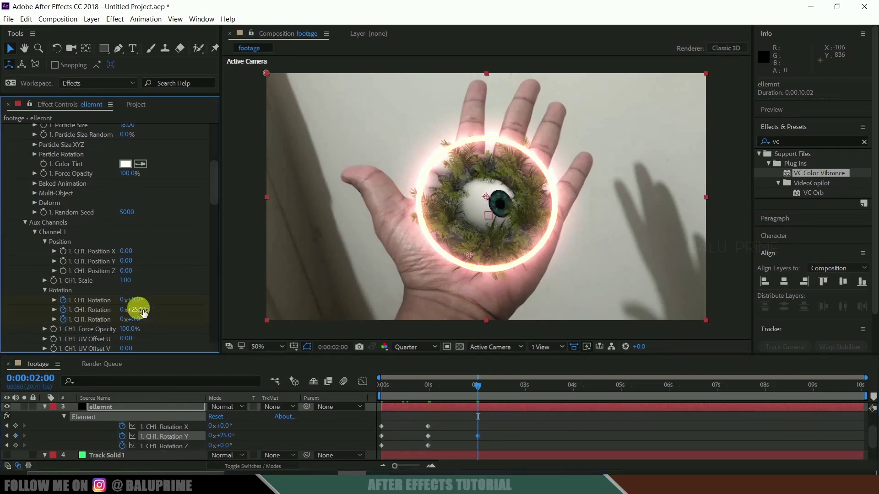
Step: Keyframe the Channel 1 Y rotation at 0° at 0:00:02:29 and hold that value with another keyframe at 0:00:03:03
{"action": "left_click", "coordinate": [523, 389]}
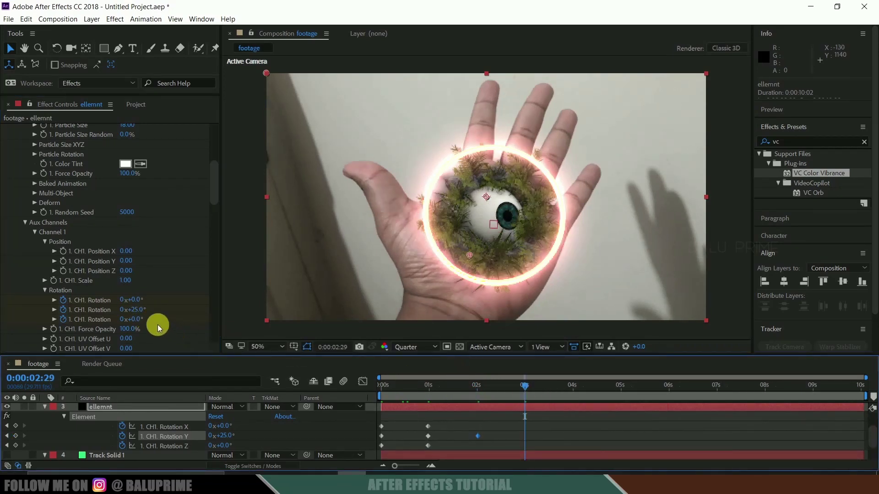
{"action": "left_click", "coordinate": [135, 311]}
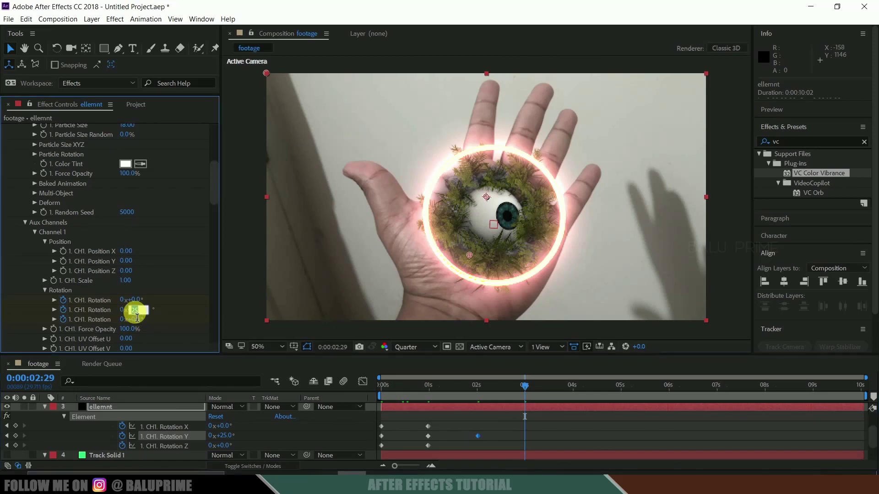
{"action": "type", "text": "0"}
{"action": "left_click", "coordinate": [528, 391]}
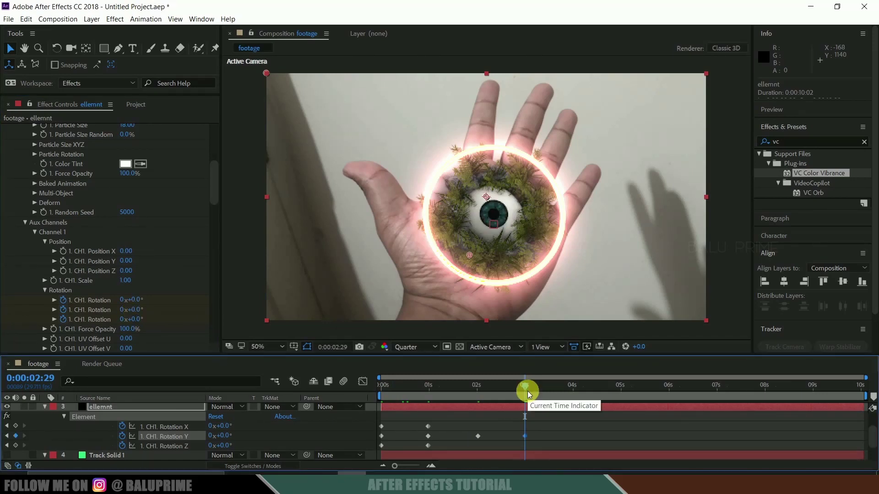
{"action": "key", "text": "Page_Down"}
{"action": "key", "text": "Page_Down"}
{"action": "key", "text": "Page_Down"}
{"action": "key", "text": "Page_Down"}
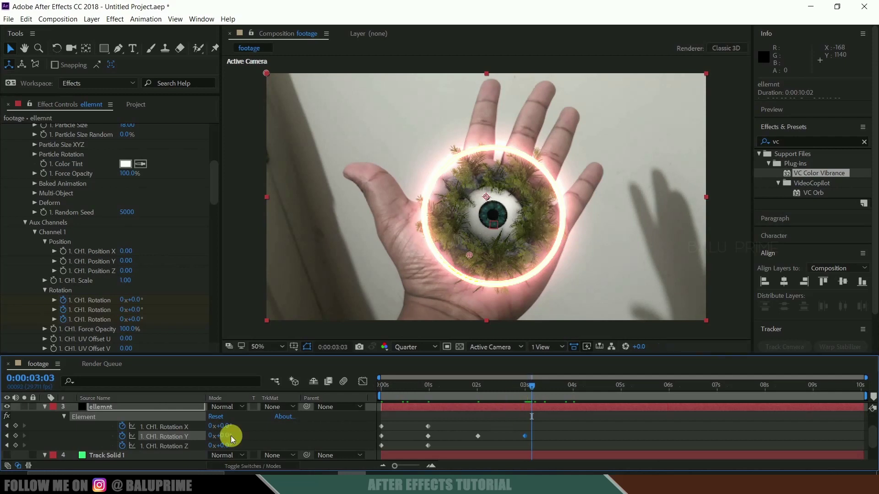
{"action": "left_click", "coordinate": [15, 437]}
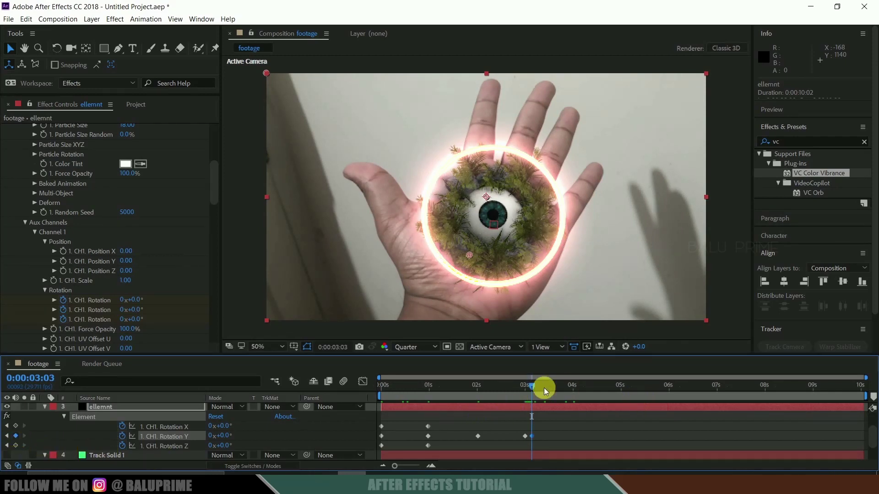
Step: Keyframe the Channel 1 Y rotation at -25° at 0:00:04:04 and hold that value with another keyframe at 0:00:04:08
{"action": "left_click_drag", "start_coordinate": [536, 388], "coordinate": [583, 389]}
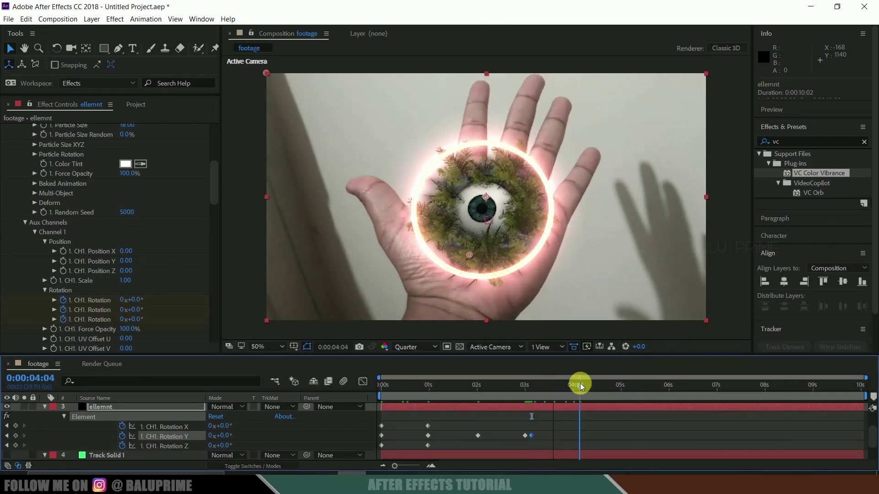
{"action": "left_click", "coordinate": [138, 310]}
{"action": "type", "text": "-25"}
{"action": "key", "text": "Return"}
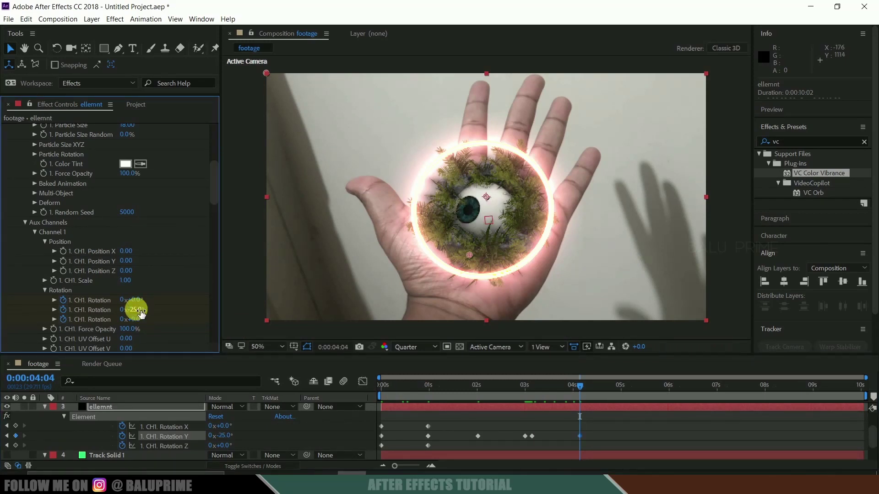
{"action": "left_click", "coordinate": [590, 400]}
{"action": "left_click", "coordinate": [16, 436]}
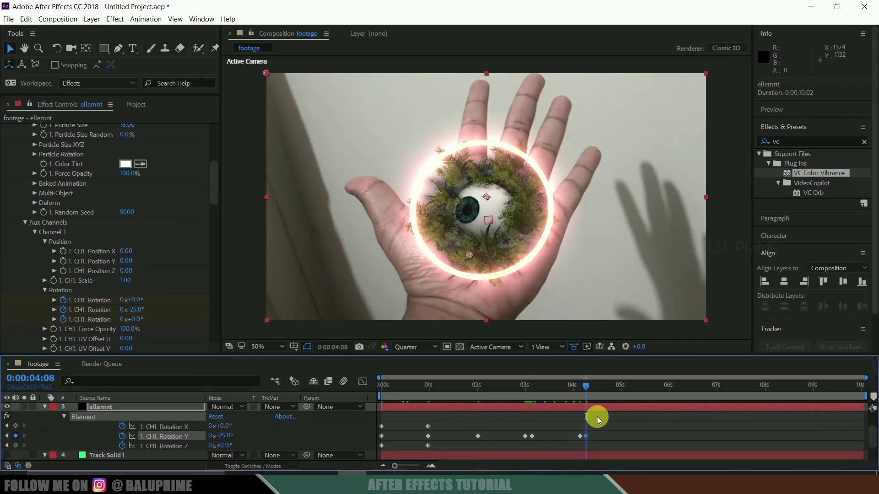
Step: At 0:00:05:07, keyframe the Channel 1 Y rotation back to 0°
{"action": "left_click", "coordinate": [632, 391]}
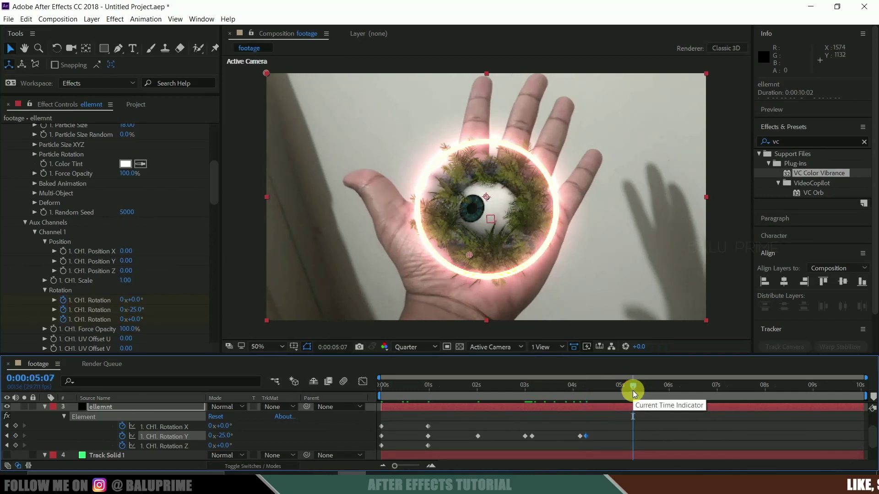
{"action": "left_click", "coordinate": [139, 310]}
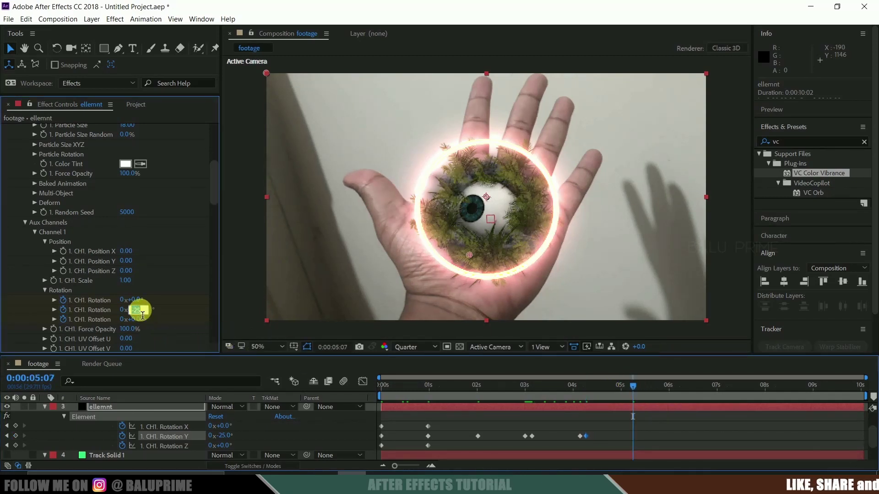
{"action": "type", "text": "0"}
{"action": "key", "text": "Return"}
{"action": "left_click", "coordinate": [323, 383]}
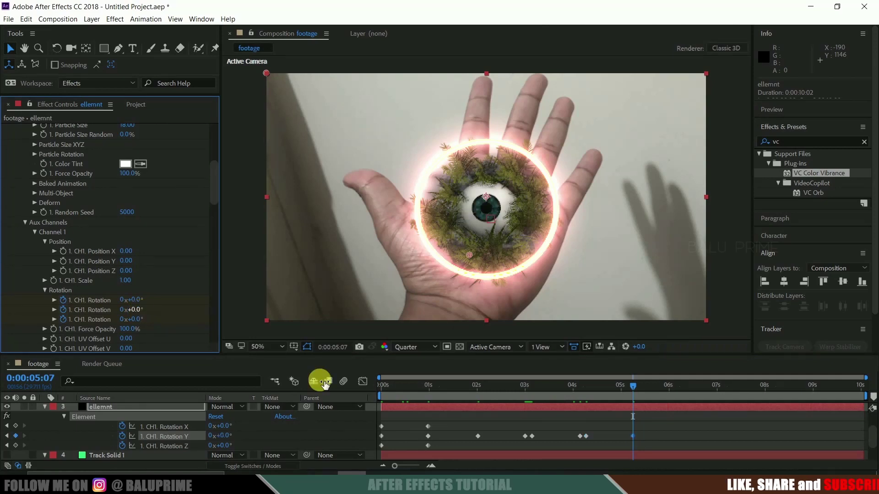
Step: At 0:00:06:06, keyframe the lower ellemnt layer's Channel 1 X rotation at 25°
{"action": "left_click", "coordinate": [669, 389]}
{"action": "left_click_drag", "start_coordinate": [669, 388], "coordinate": [681, 388]}
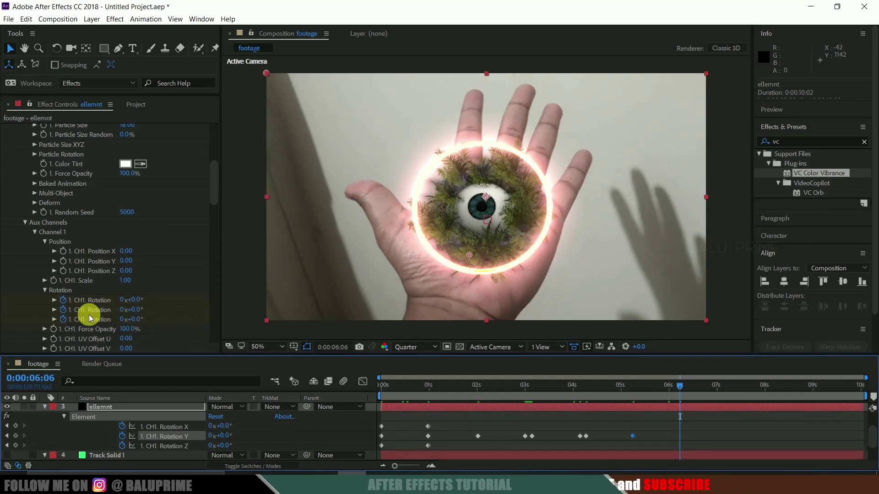
{"action": "left_click", "coordinate": [135, 300]}
{"action": "type", "text": "2"}
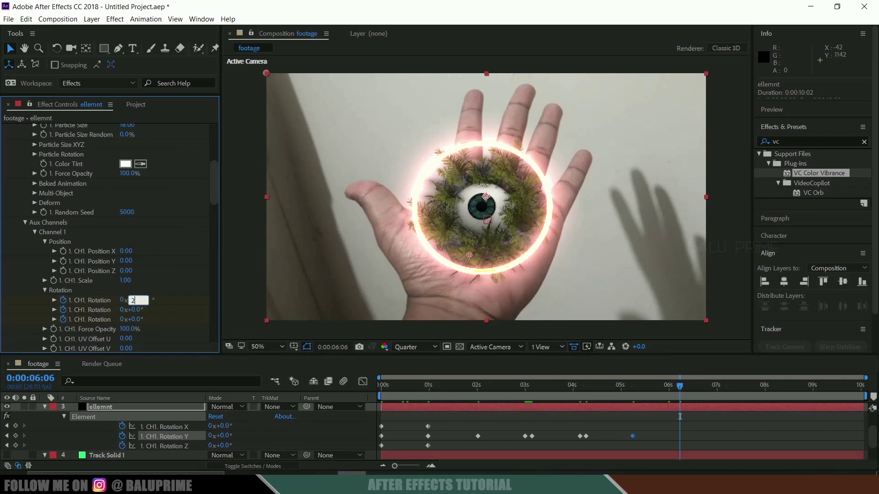
{"action": "type", "text": "5"}
{"action": "key", "text": "Return"}
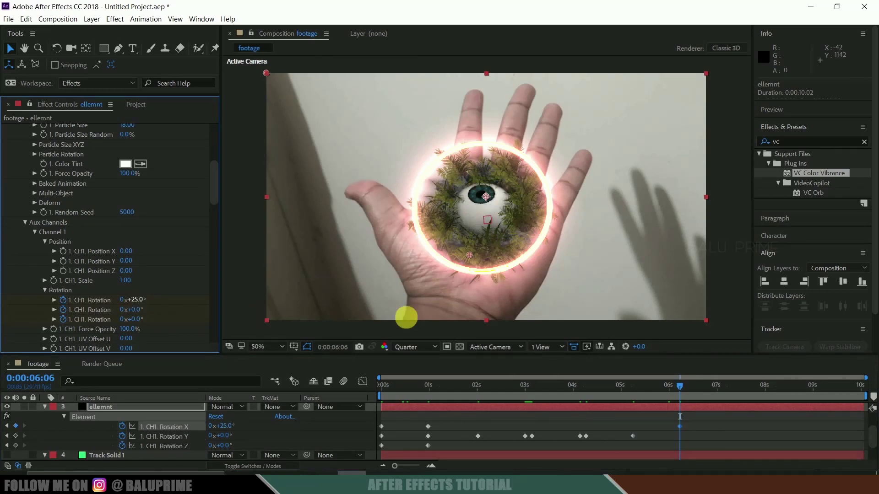
Step: At 0:00:07:03, keyframe the Channel 1 X rotation at 0°
{"action": "left_click", "coordinate": [722, 387]}
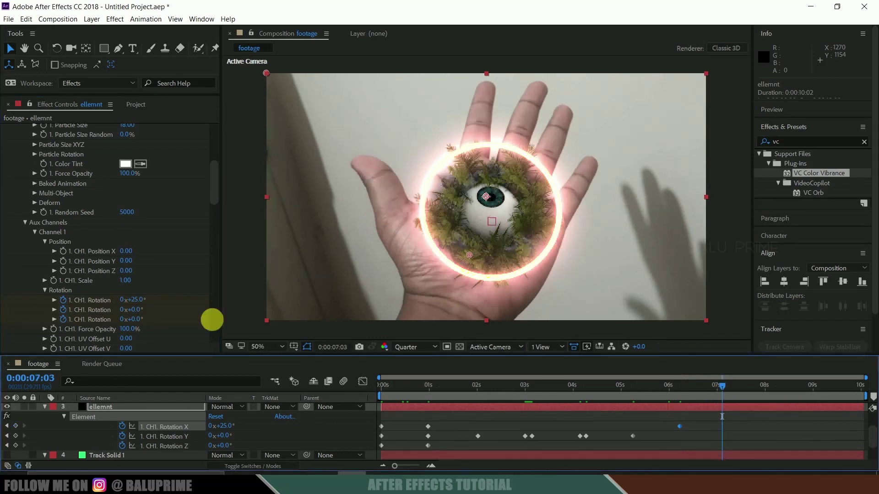
{"action": "left_click", "coordinate": [136, 300]}
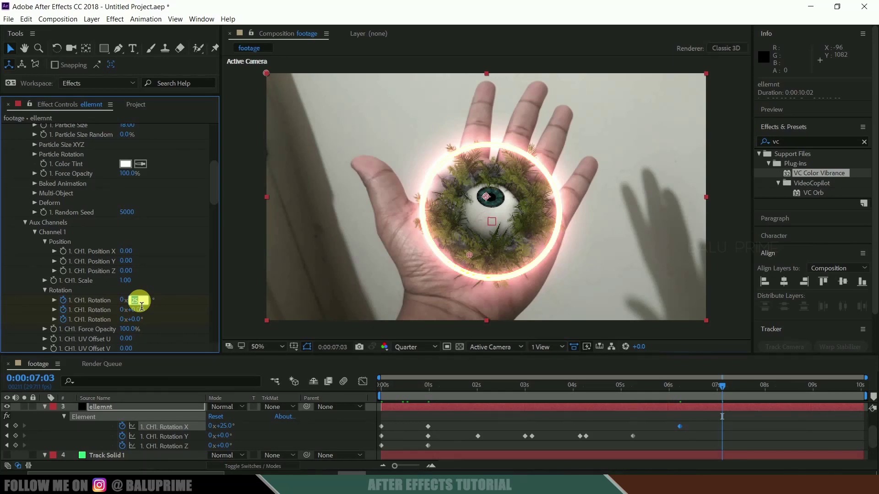
{"action": "type", "text": "0"}
{"action": "key", "text": "Return"}
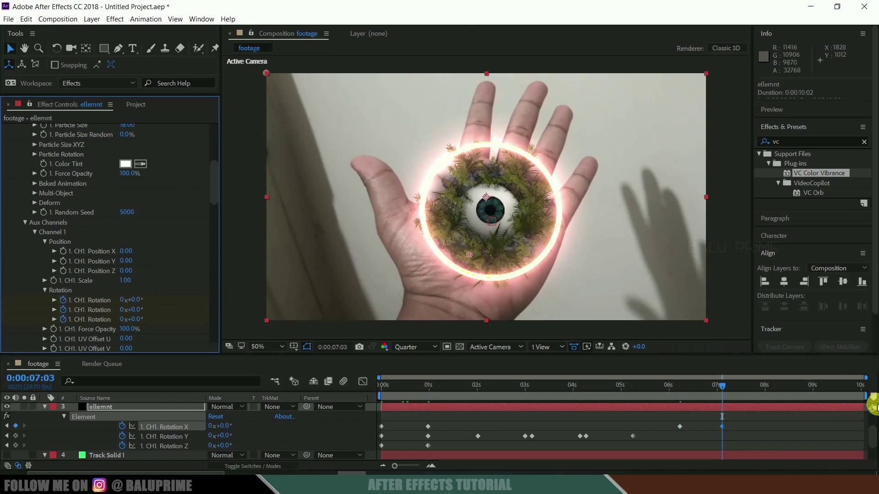
Step: At 0:00:08:00, keyframe the Channel 1 X rotation at -25°
{"action": "left_click", "coordinate": [765, 390]}
{"action": "left_click", "coordinate": [135, 300]}
{"action": "type", "text": "-"}
{"action": "left_click", "coordinate": [133, 300]}
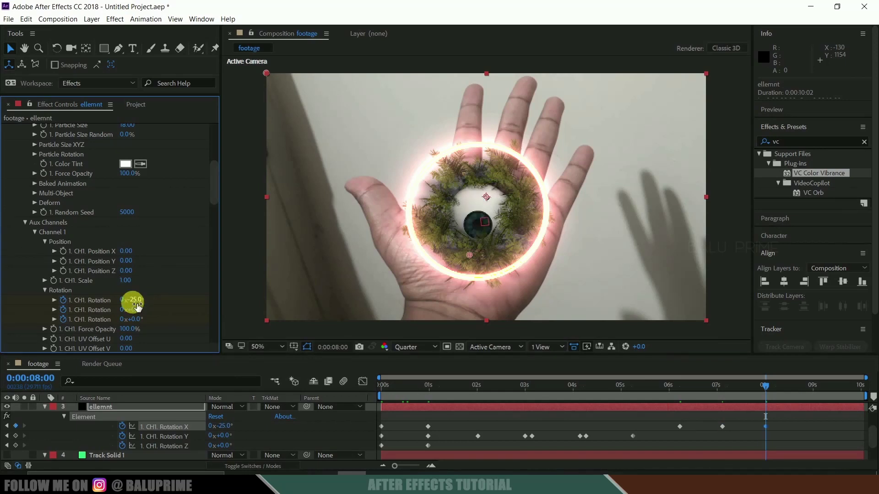
Step: At 0:00:08:21, keyframe the Channel 1 X rotation back to 0°
{"action": "left_click", "coordinate": [799, 389]}
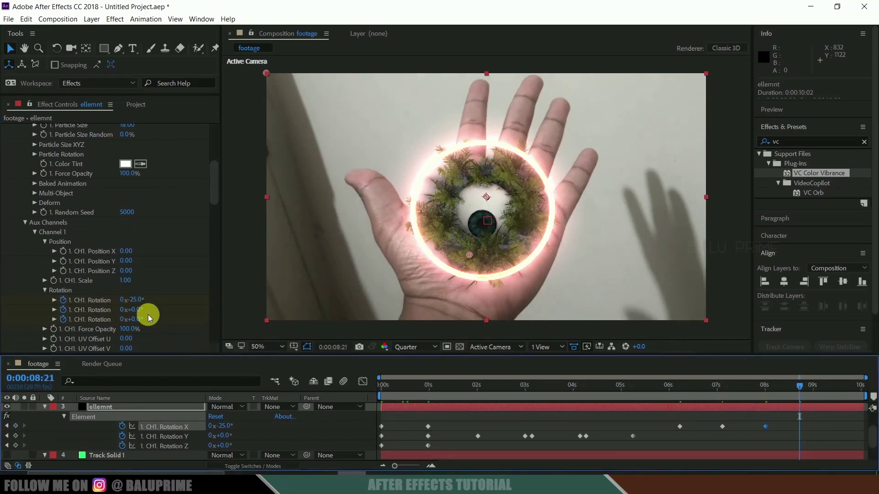
{"action": "left_click", "coordinate": [134, 299]}
{"action": "type", "text": "0"}
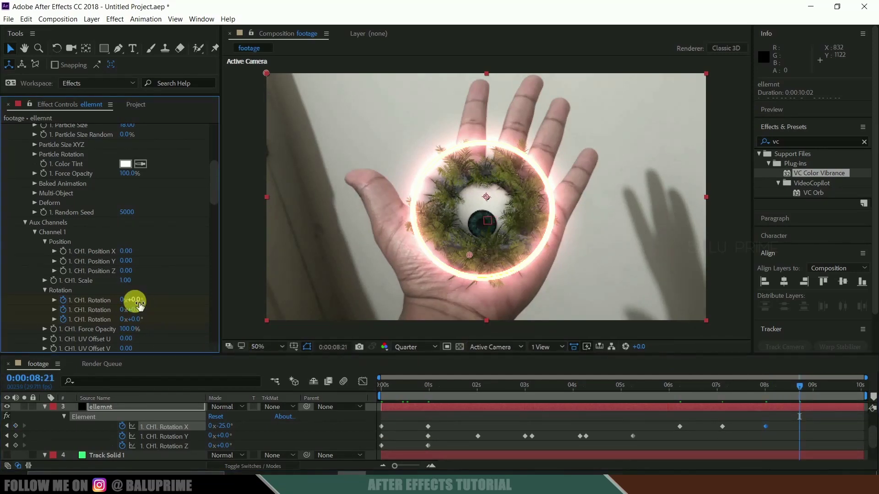
{"action": "key", "text": "Return"}
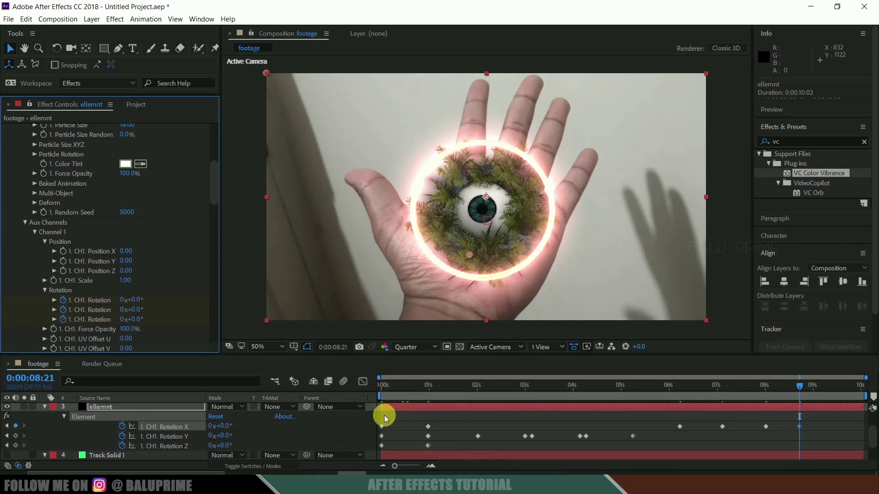
Step: Apply Easy Ease to all the Channel 1 X and Y rotation keyframes and preview the eye animation
{"action": "left_click_drag", "start_coordinate": [380, 417], "coordinate": [830, 441]}
{"action": "key", "text": "F9"}
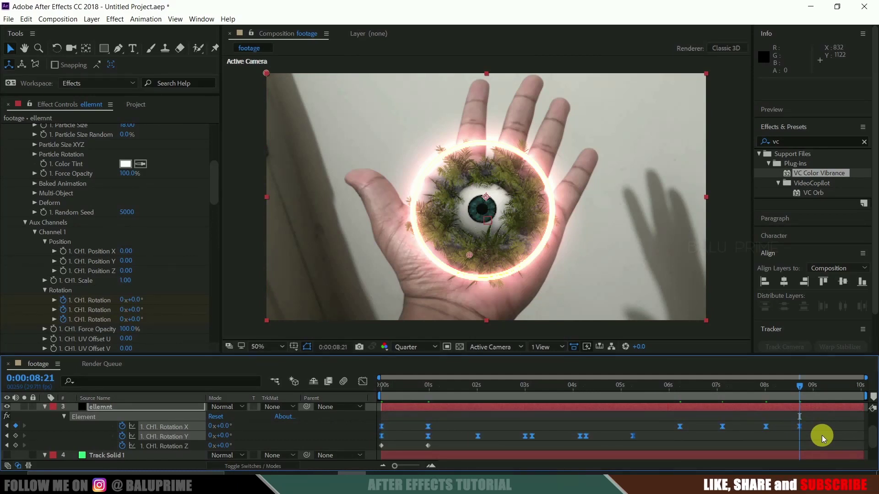
{"action": "key", "text": "space"}
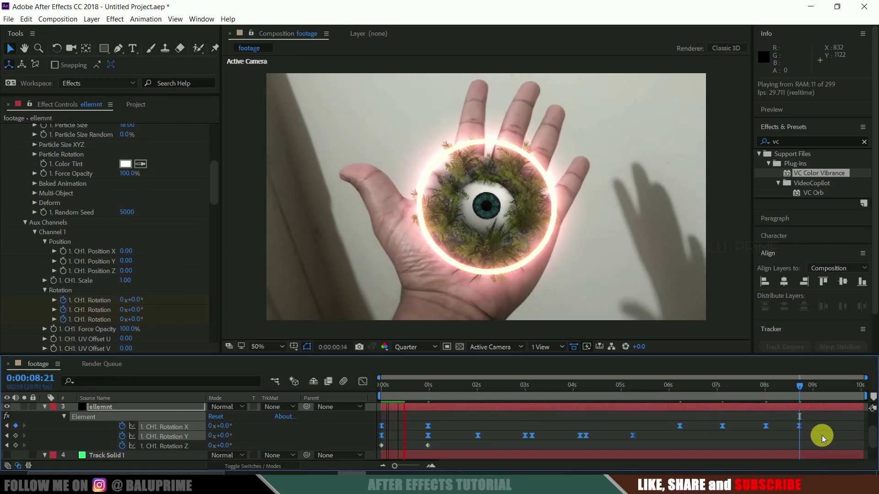